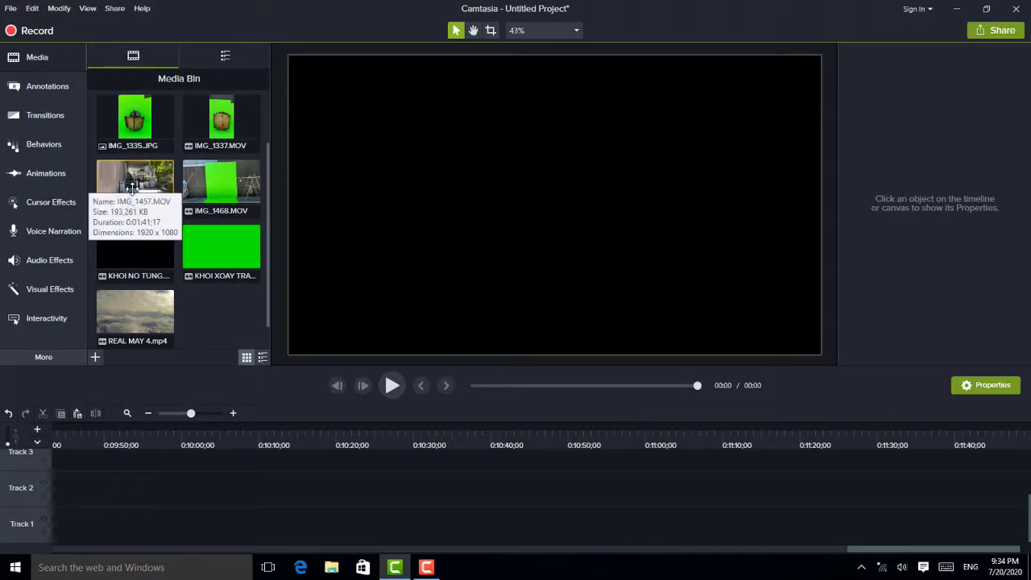
Add IMG_1457.MOV to the timeline, split it at 0:00:16;12 and ripple-delete the part before the split.
{"action": "right_click", "coordinate": [138, 193]}
{"action": "left_click", "coordinate": [180, 201]}
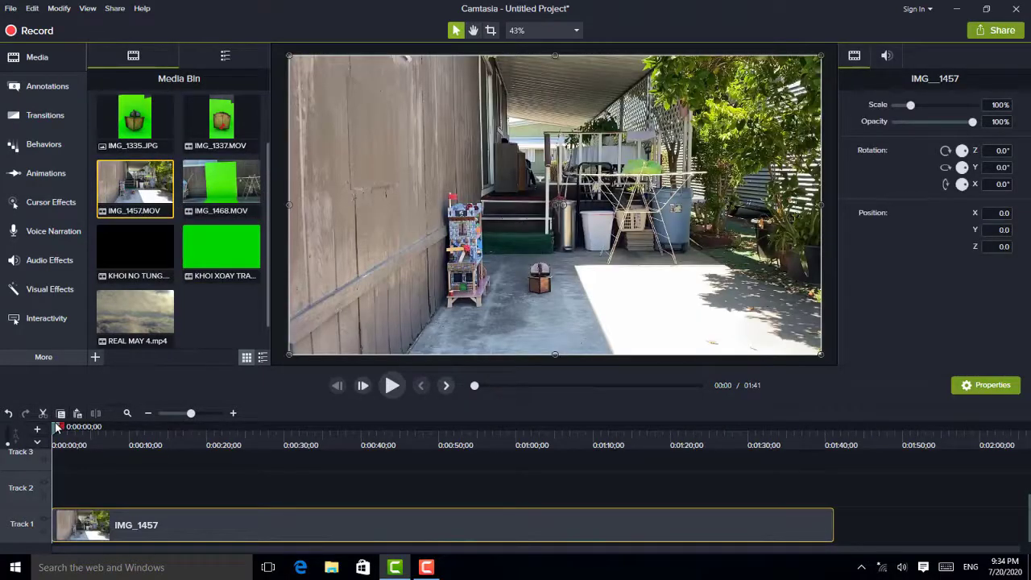
{"action": "left_click_drag", "start_coordinate": [57, 433], "coordinate": [179, 429]}
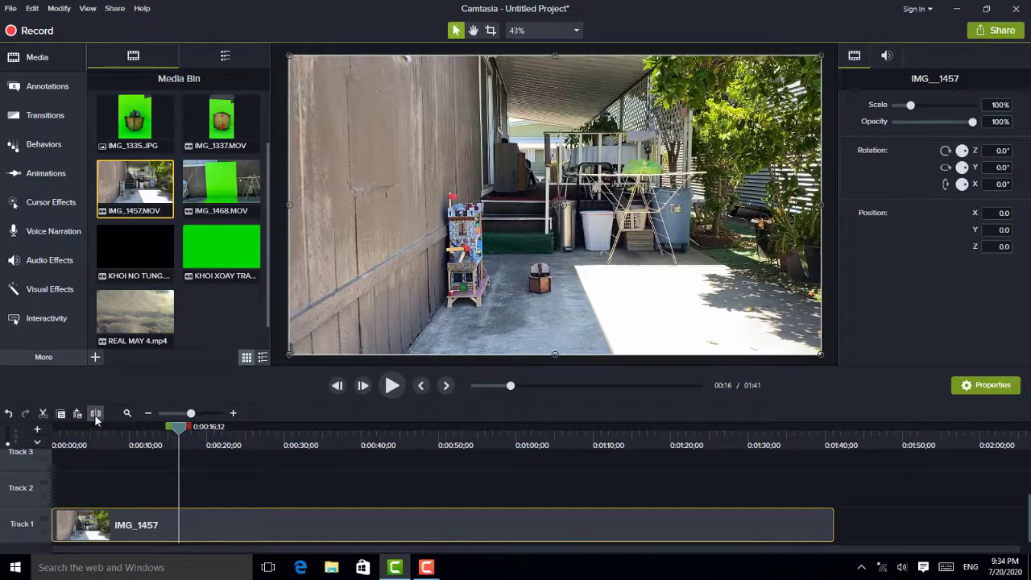
{"action": "left_click", "coordinate": [96, 414]}
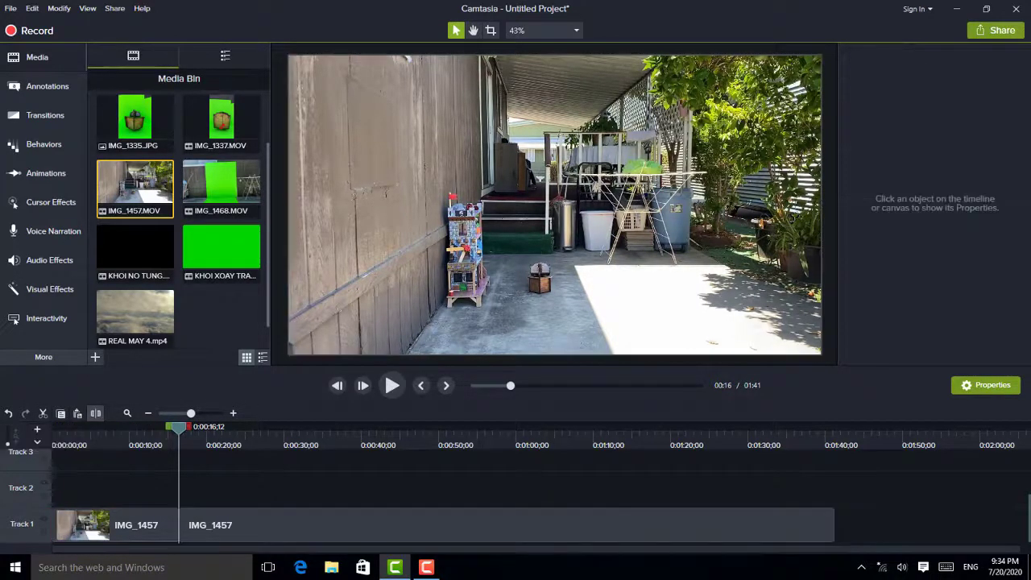
{"action": "left_click", "coordinate": [147, 532]}
{"action": "right_click", "coordinate": [150, 532]}
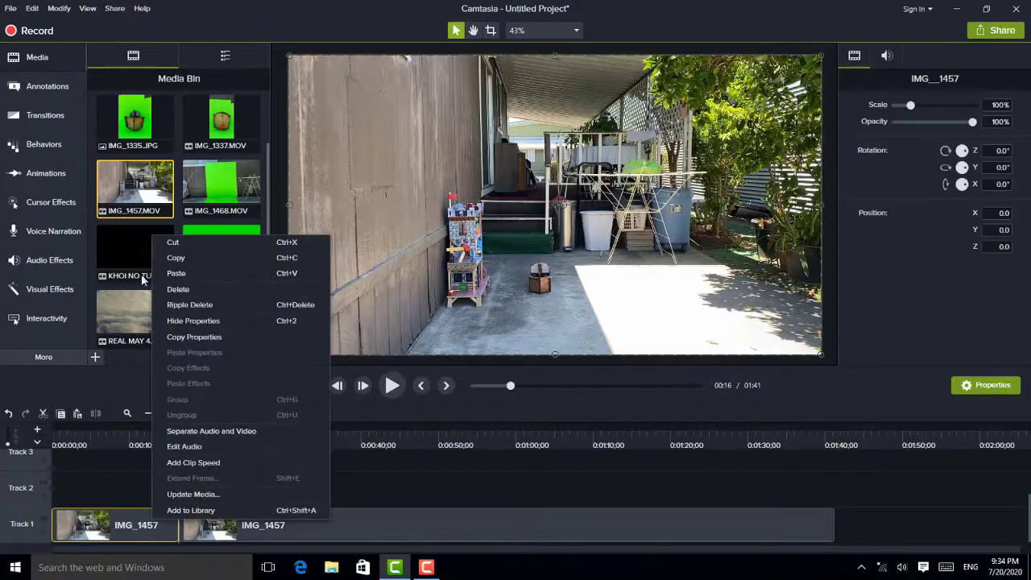
{"action": "left_click", "coordinate": [189, 305]}
Split the IMG_1457 clip at 0:00:44;17 and delete the part after the split.
{"action": "left_click", "coordinate": [397, 428]}
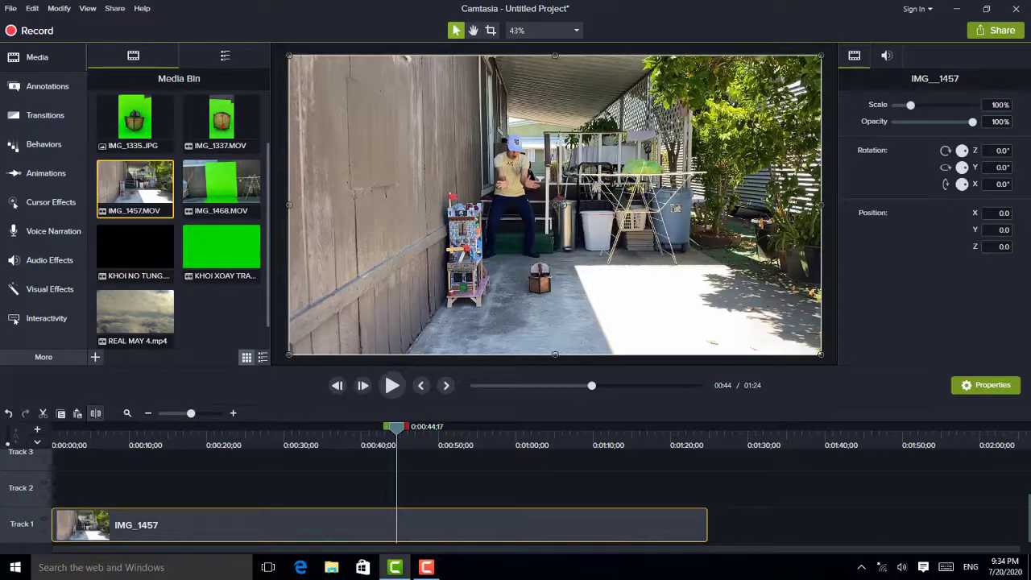
{"action": "left_click", "coordinate": [96, 413]}
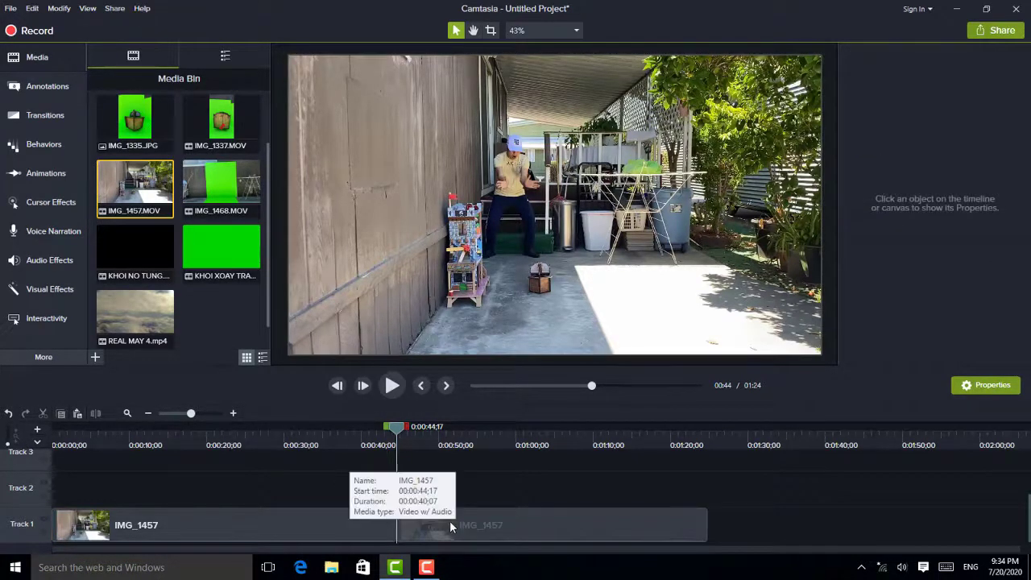
{"action": "right_click", "coordinate": [449, 520]}
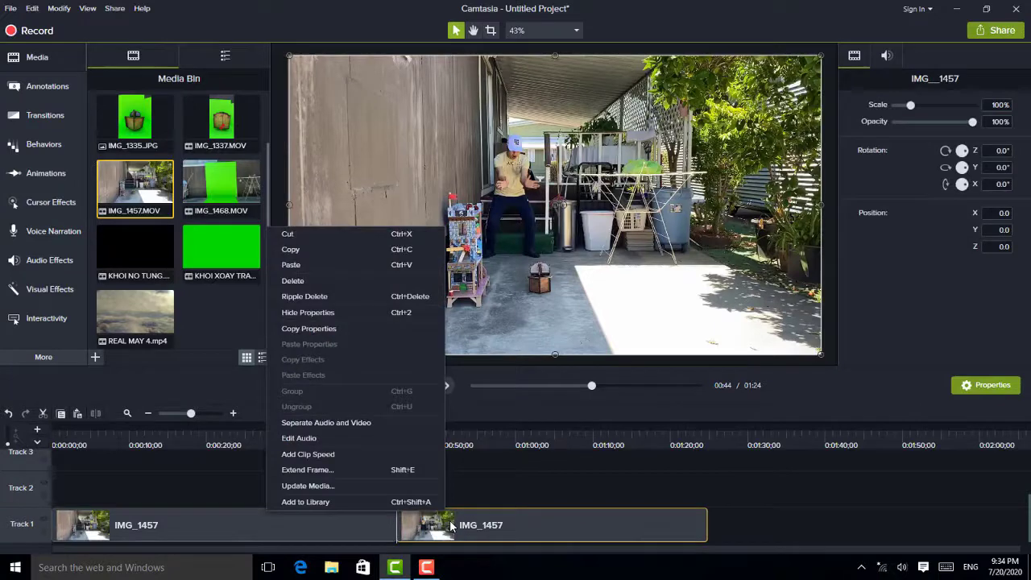
{"action": "left_click", "coordinate": [350, 284]}
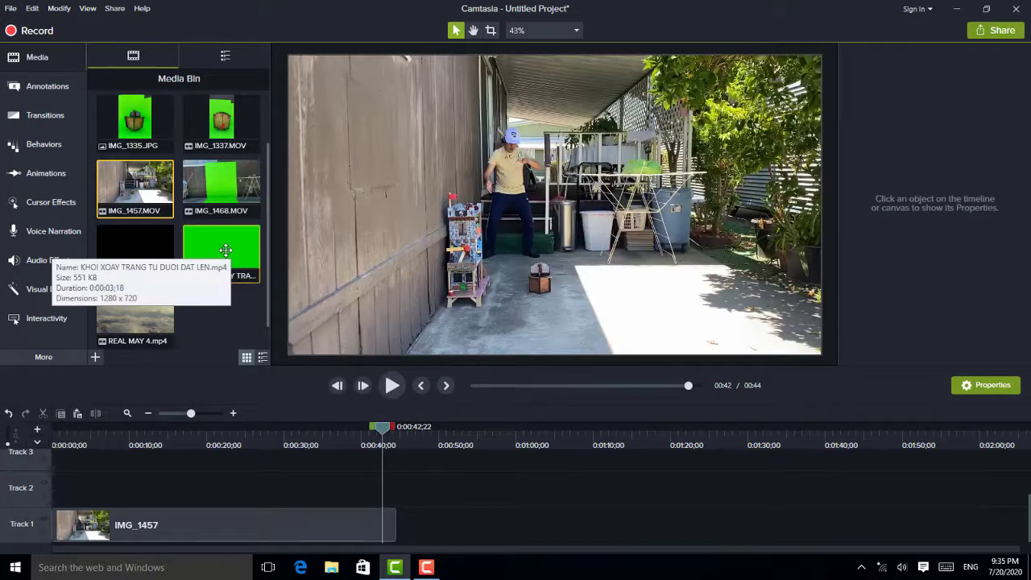
Add KHOI XOAY TRANG TU DUOI DAT LEN.mp4 to the timeline at 0:00:42;22 and scrub through it to a frame showing the smoke.
{"action": "right_click", "coordinate": [226, 250]}
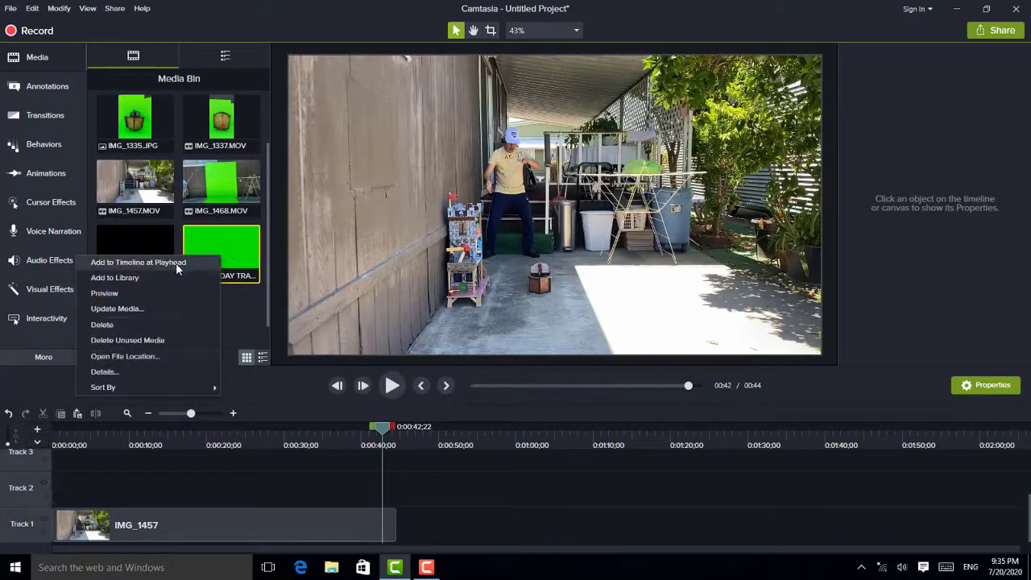
{"action": "left_click", "coordinate": [175, 263]}
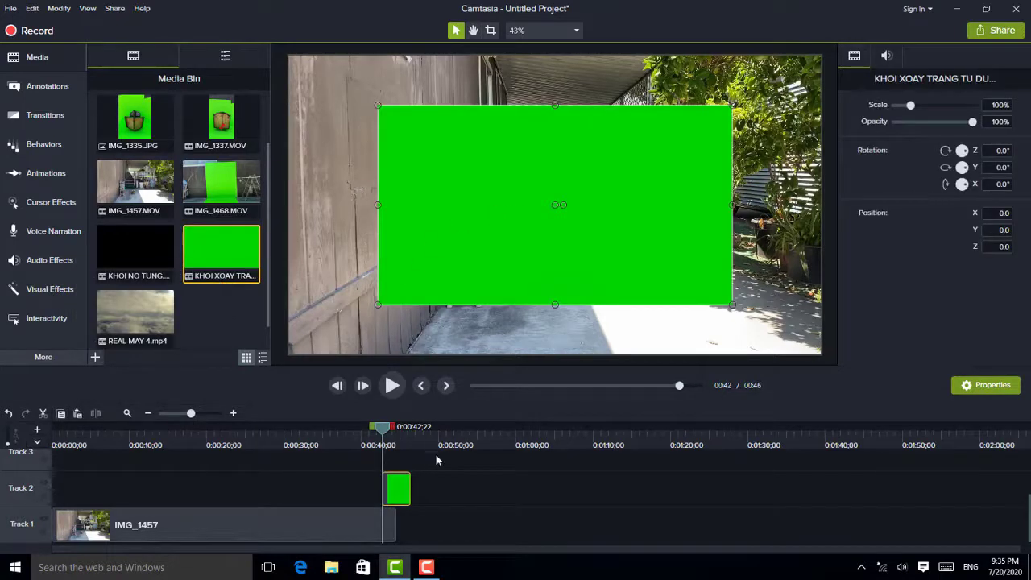
{"action": "left_click_drag", "start_coordinate": [385, 431], "coordinate": [396, 431]}
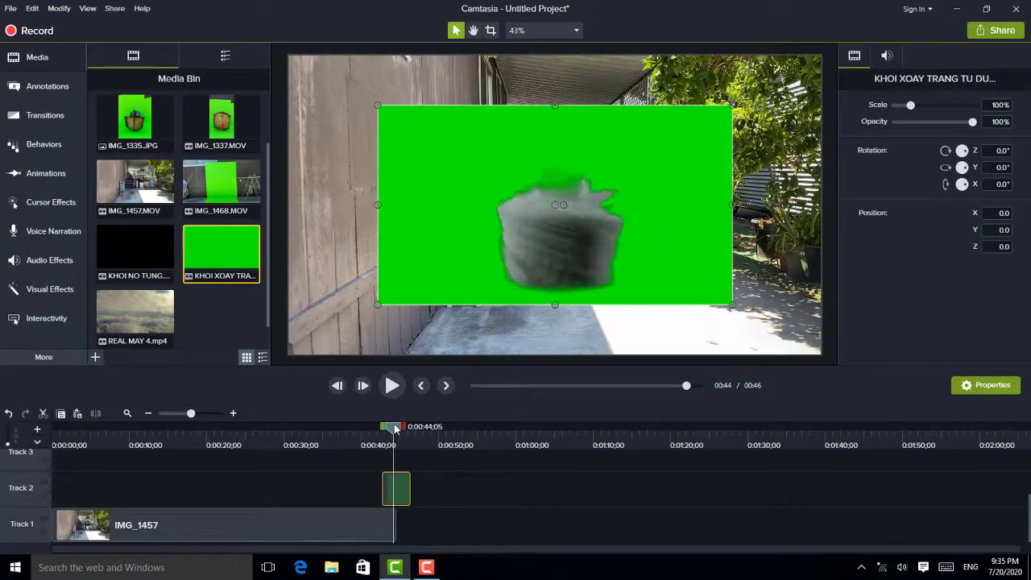
{"action": "left_click_drag", "start_coordinate": [391, 432], "coordinate": [387, 436]}
Apply Remove a Color with 48% tolerance to the swirling smoke clip and place the smoke over the man.
{"action": "left_click", "coordinate": [58, 291]}
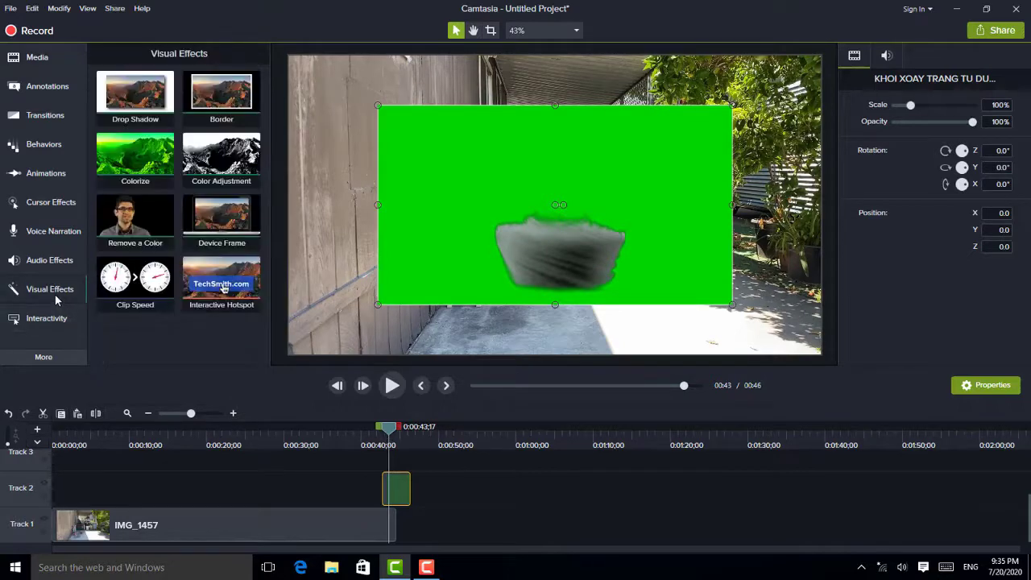
{"action": "left_click_drag", "start_coordinate": [138, 227], "coordinate": [433, 218]}
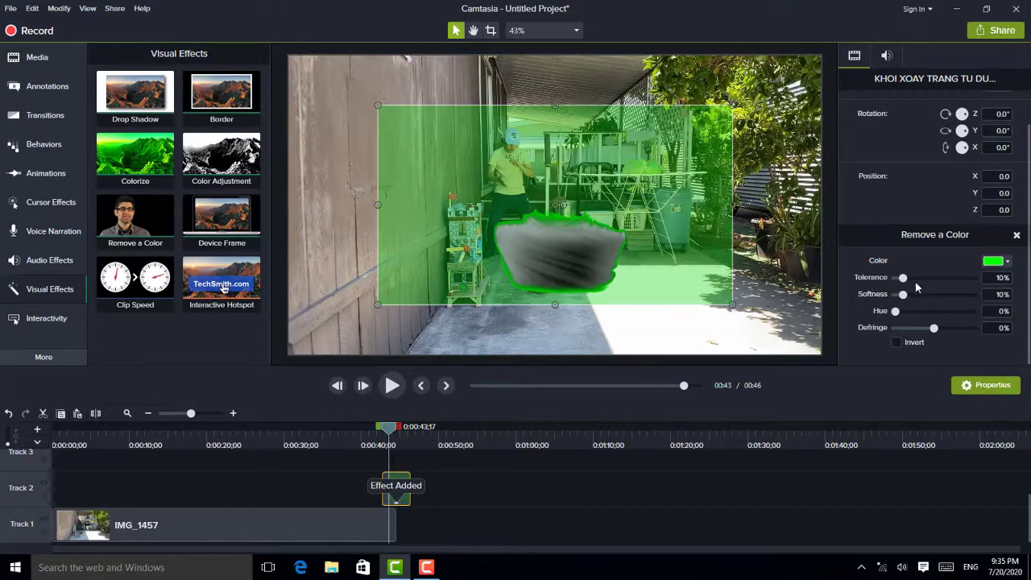
{"action": "left_click_drag", "start_coordinate": [902, 278], "coordinate": [917, 278]}
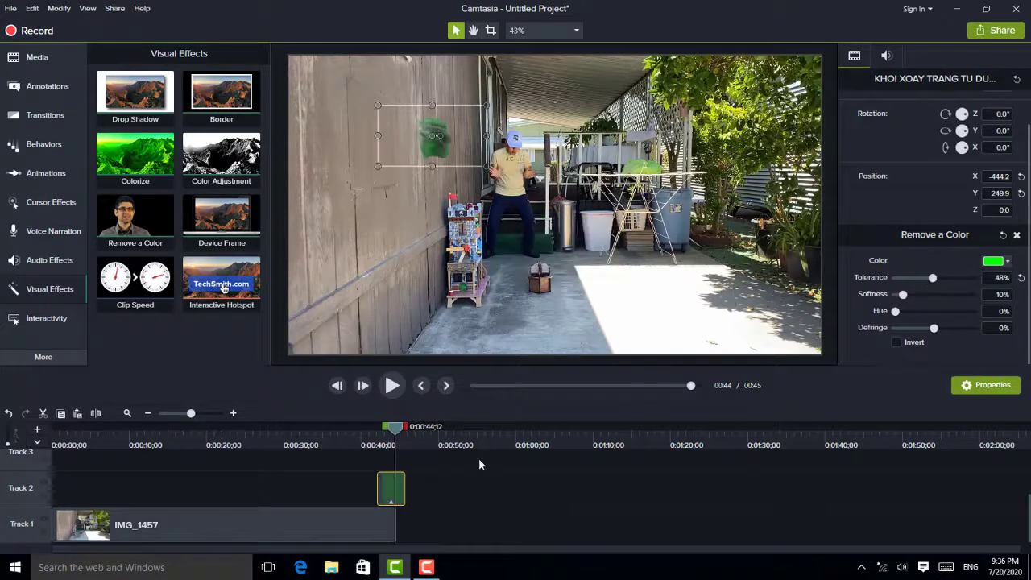
{"action": "left_click_drag", "start_coordinate": [415, 138], "coordinate": [496, 175]}
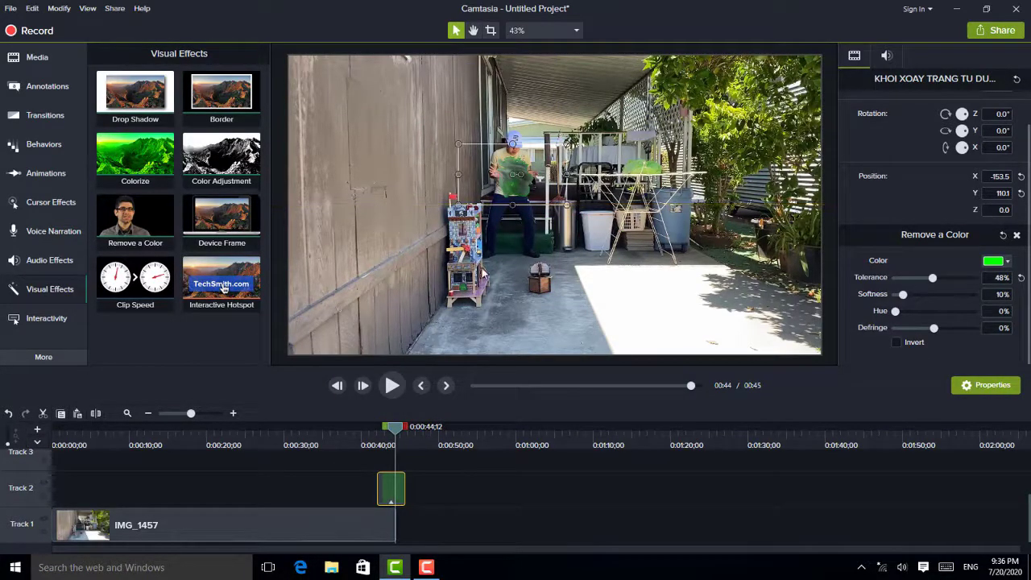
Add chup hinh.jpg to the timeline and place it on Track 1 directly after the IMG_1457 clip.
{"action": "left_click", "coordinate": [37, 57]}
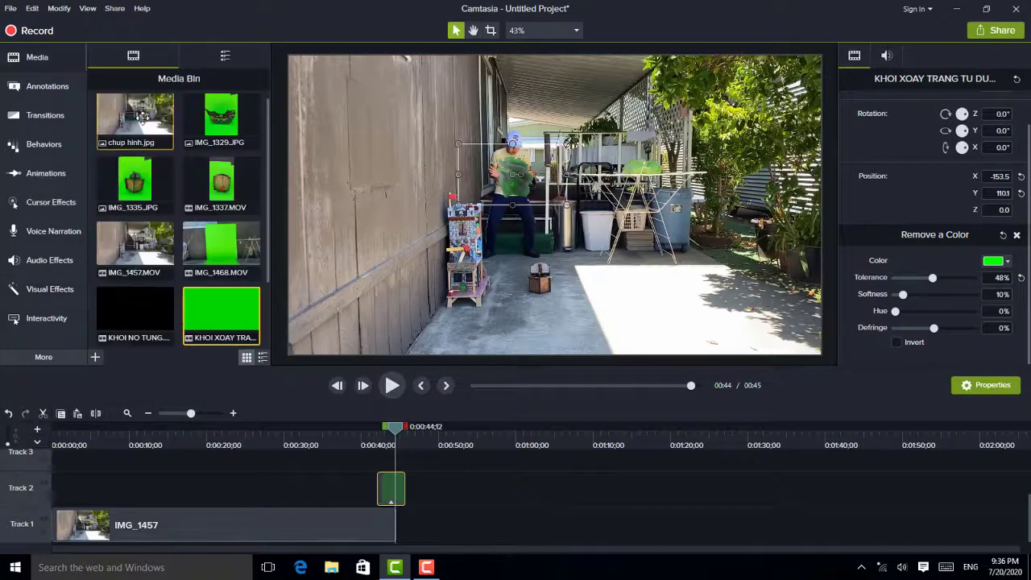
{"action": "right_click", "coordinate": [151, 121]}
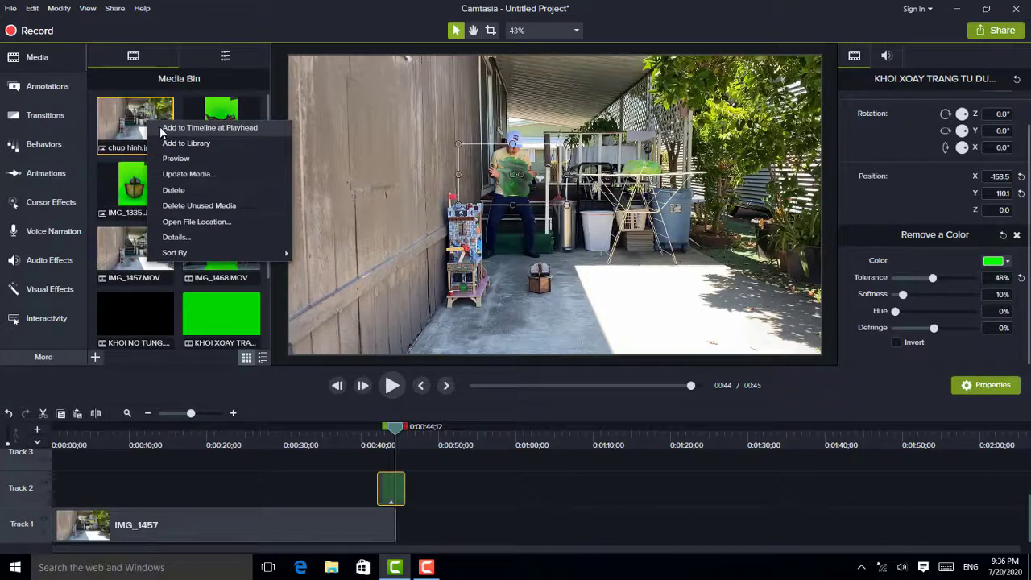
{"action": "left_click", "coordinate": [209, 127]}
{"action": "left_click_drag", "start_coordinate": [415, 474], "coordinate": [453, 476]}
{"action": "left_click_drag", "start_coordinate": [455, 518], "coordinate": [407, 520]}
Add the KHOI NO TUNG explosion clip to the timeline and move it to Track 2 right after the swirling smoke clip.
{"action": "scroll", "coordinate": [148, 303], "scroll_direction": "down", "scroll_amount": 1}
{"action": "right_click", "coordinate": [147, 303]}
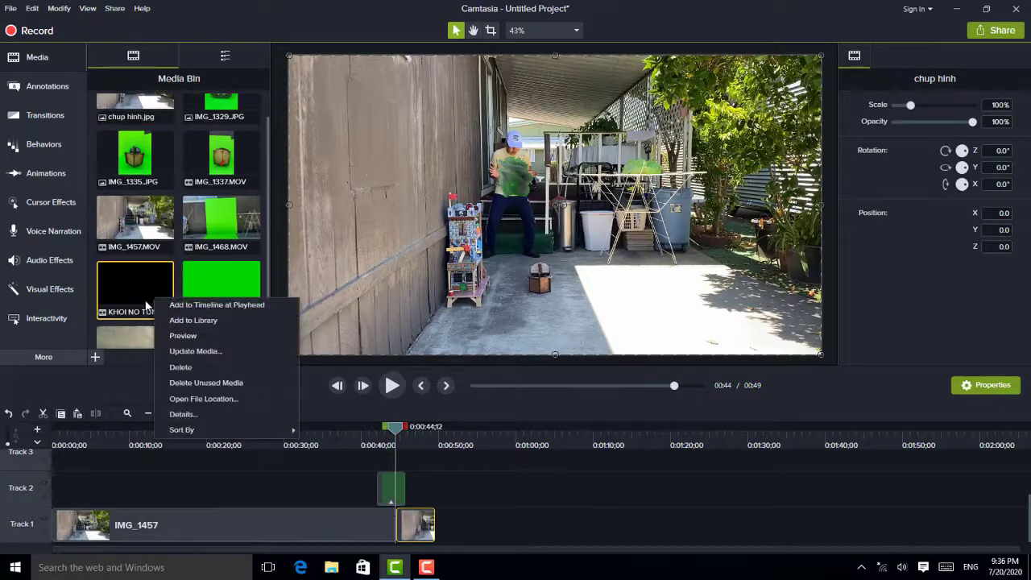
{"action": "left_click", "coordinate": [213, 306]}
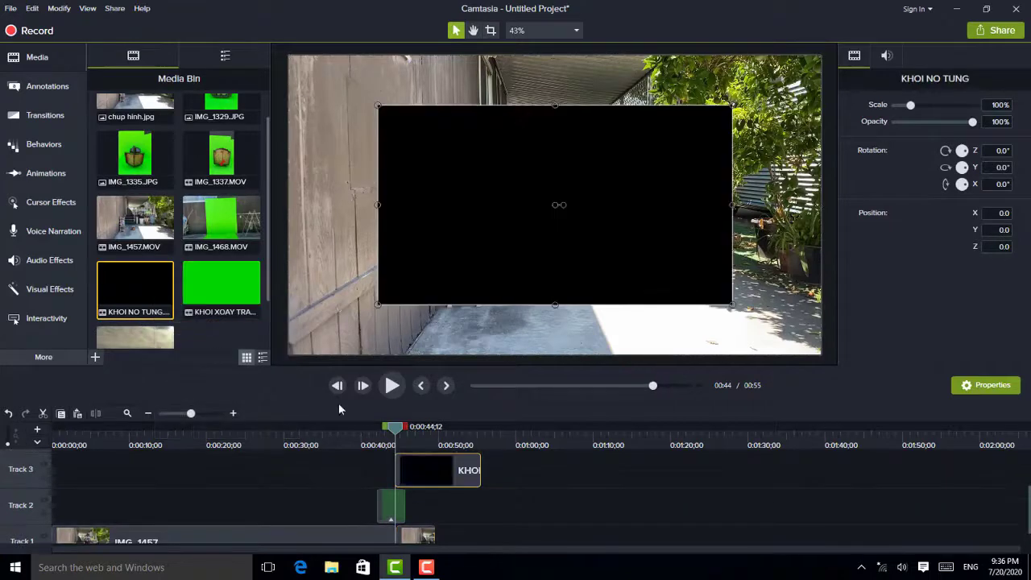
{"action": "left_click_drag", "start_coordinate": [443, 479], "coordinate": [422, 513]}
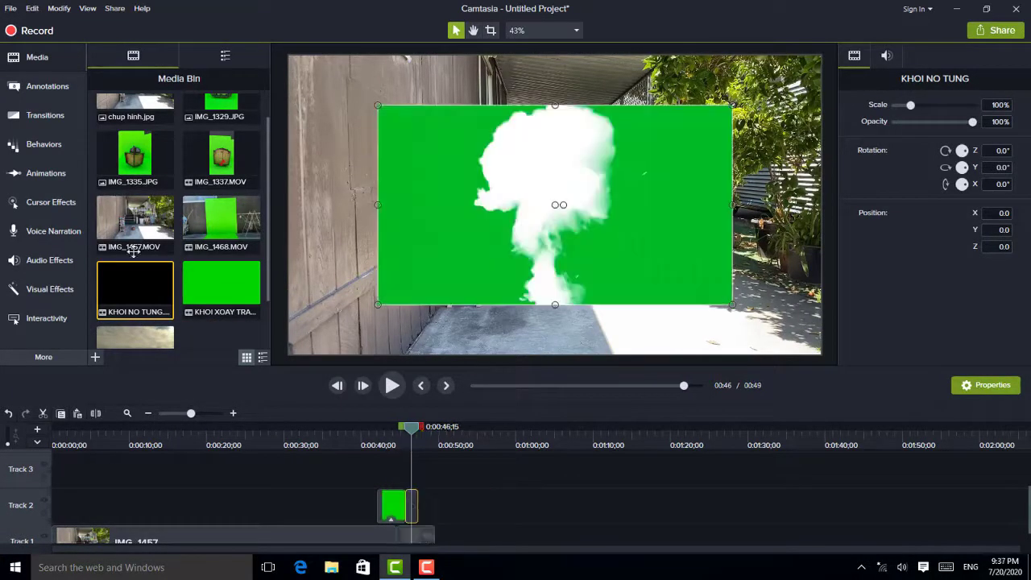
Apply Remove a Color to the KHOI NO TUNG clip, sampling its green background with 36% tolerance, and play back the result.
{"action": "left_click", "coordinate": [50, 292]}
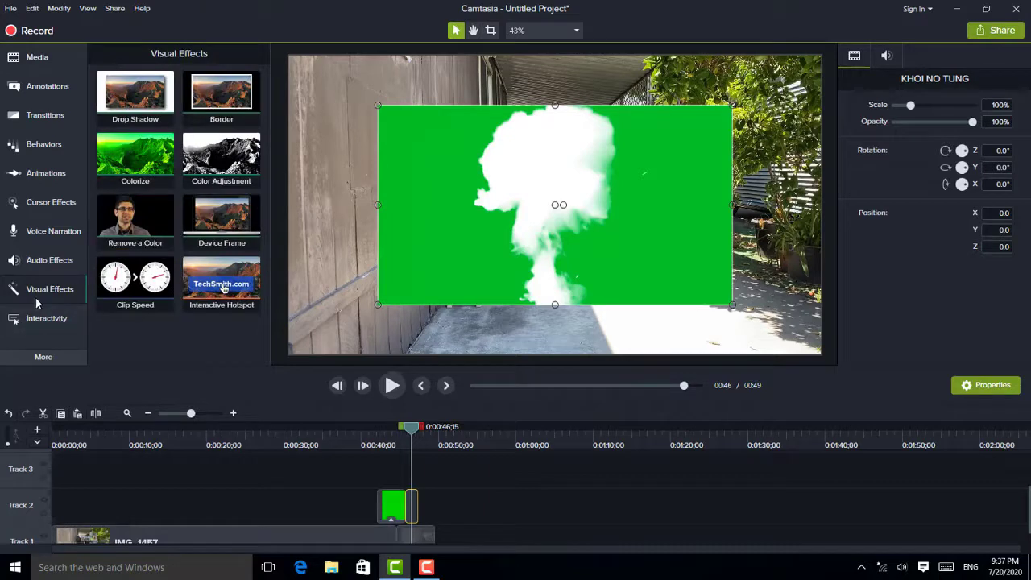
{"action": "left_click_drag", "start_coordinate": [153, 218], "coordinate": [404, 273]}
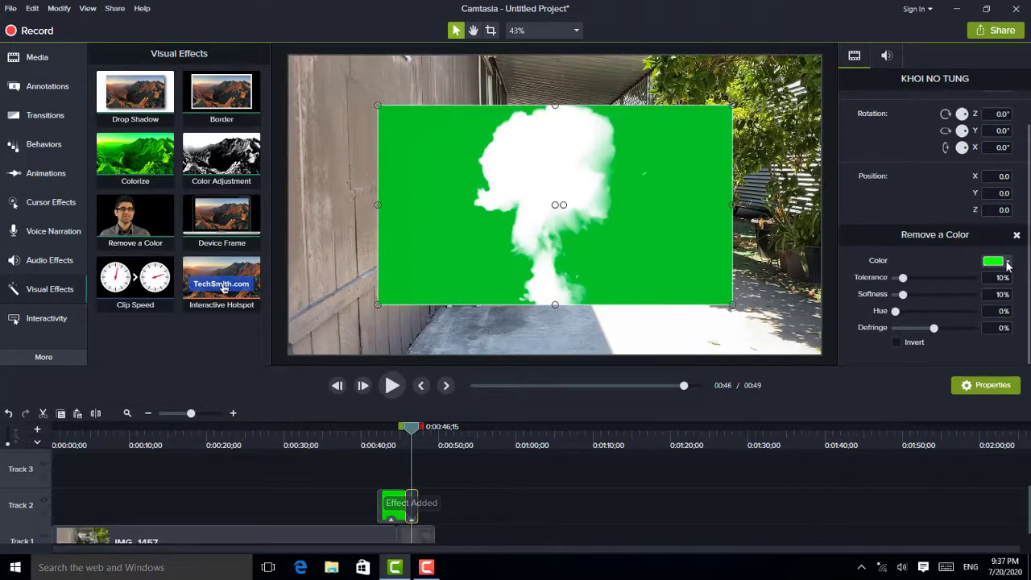
{"action": "left_click", "coordinate": [1008, 266]}
{"action": "left_click", "coordinate": [1017, 298]}
{"action": "left_click", "coordinate": [688, 211]}
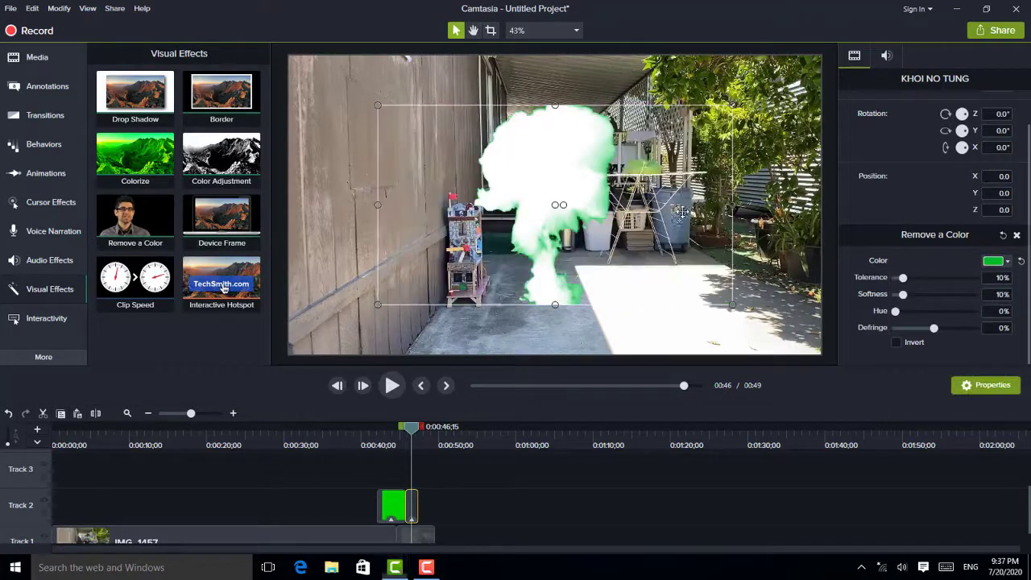
{"action": "left_click_drag", "start_coordinate": [904, 278], "coordinate": [923, 278]}
{"action": "left_click", "coordinate": [393, 385]}
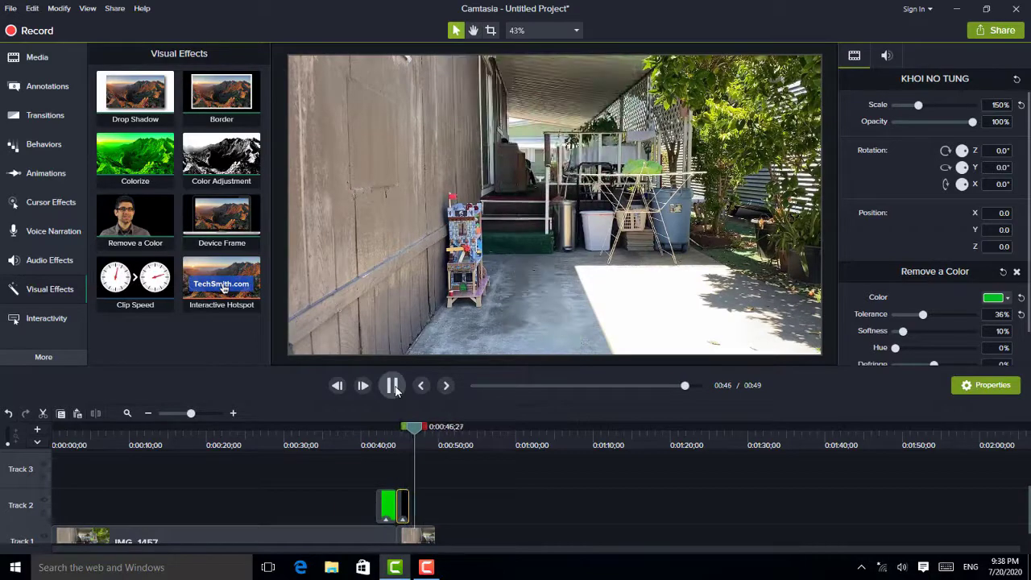
{"action": "key", "text": "space"}
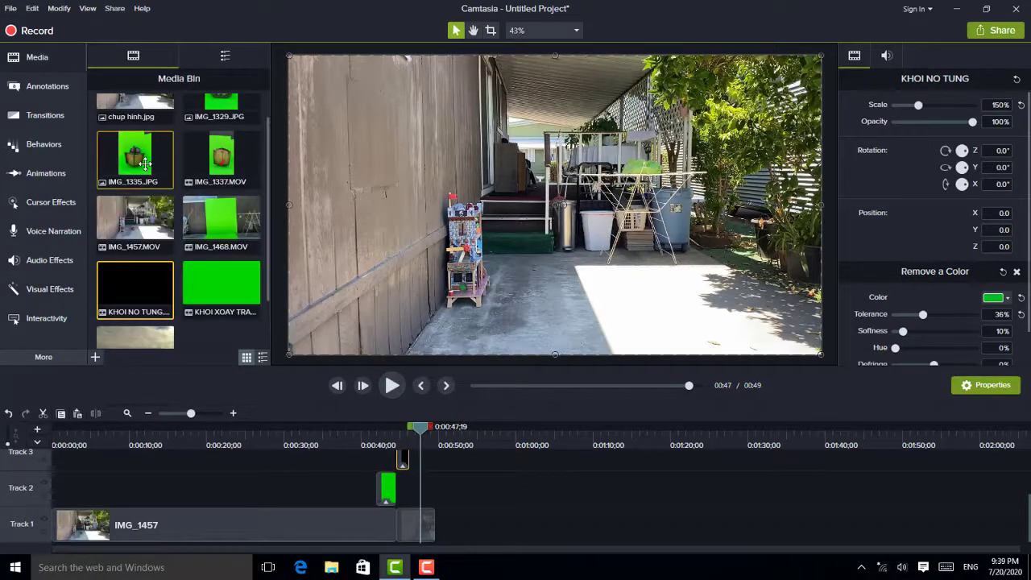
Add IMG_1335.JPG to the timeline at 0:00:47;19 and crop the green area above and below the wooden boat.
{"action": "scroll", "coordinate": [141, 232], "scroll_direction": "up", "scroll_amount": 1}
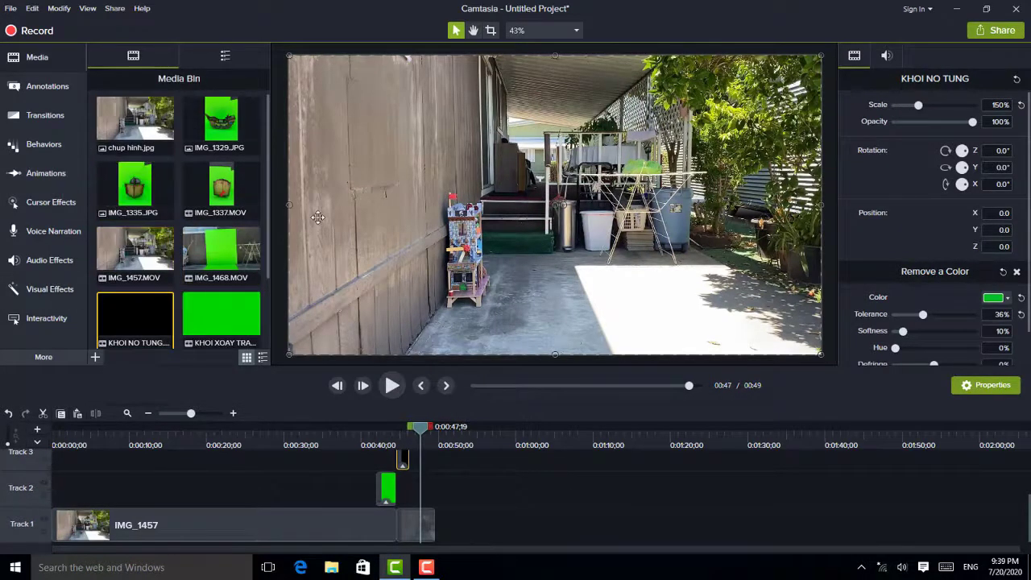
{"action": "right_click", "coordinate": [146, 180]}
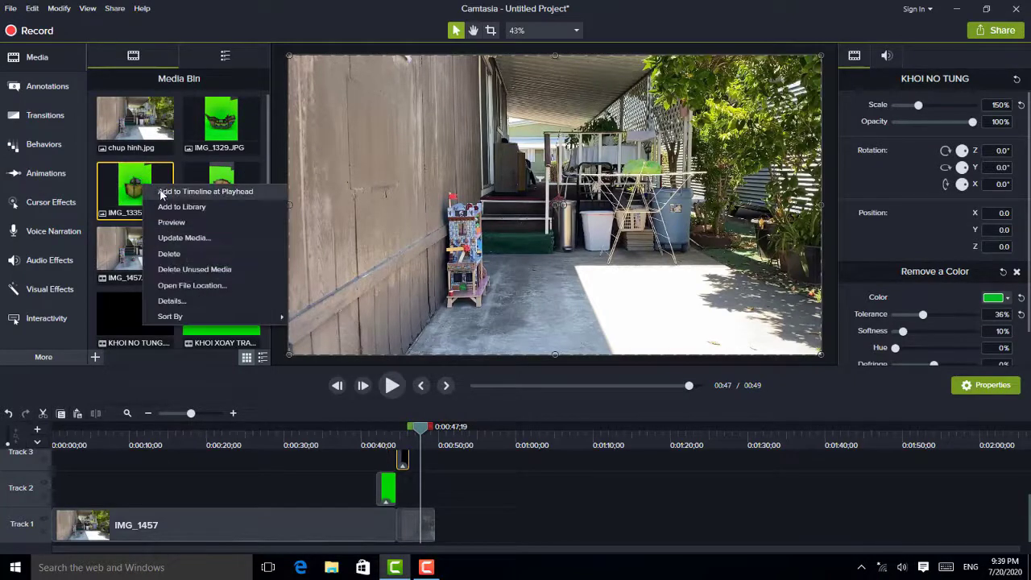
{"action": "left_click", "coordinate": [177, 191]}
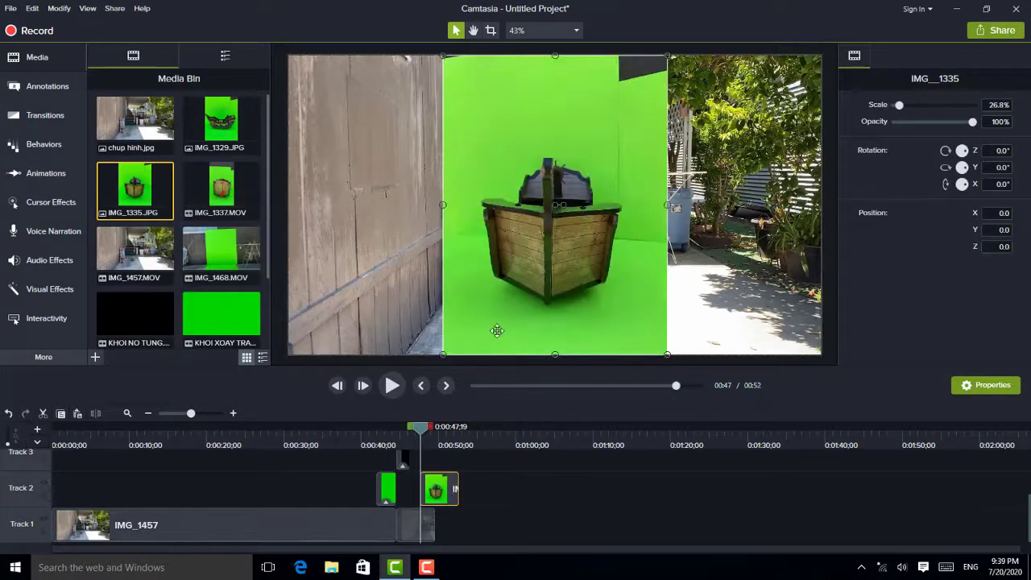
{"action": "left_click", "coordinate": [490, 30]}
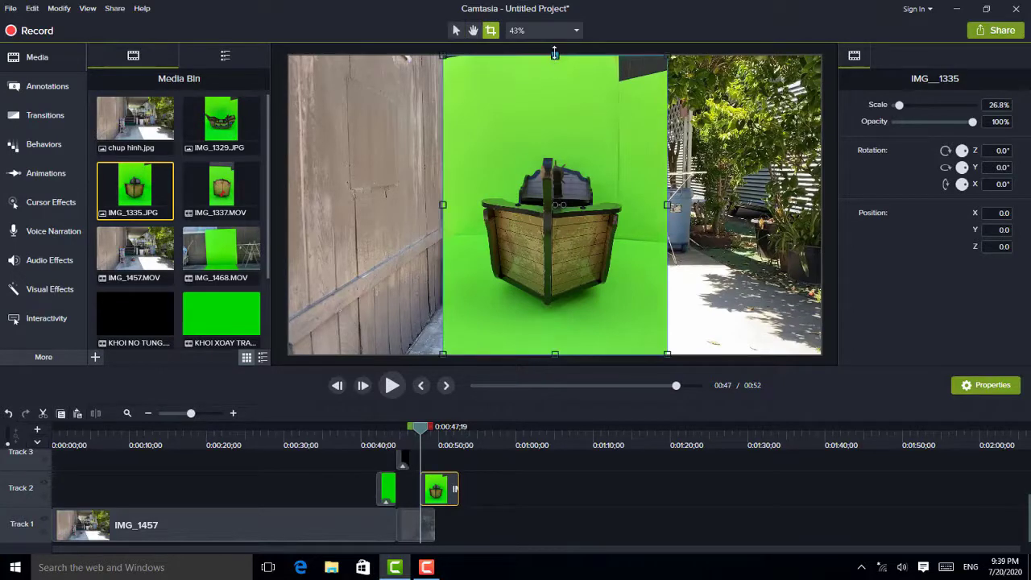
{"action": "left_click_drag", "start_coordinate": [554, 55], "coordinate": [555, 113]}
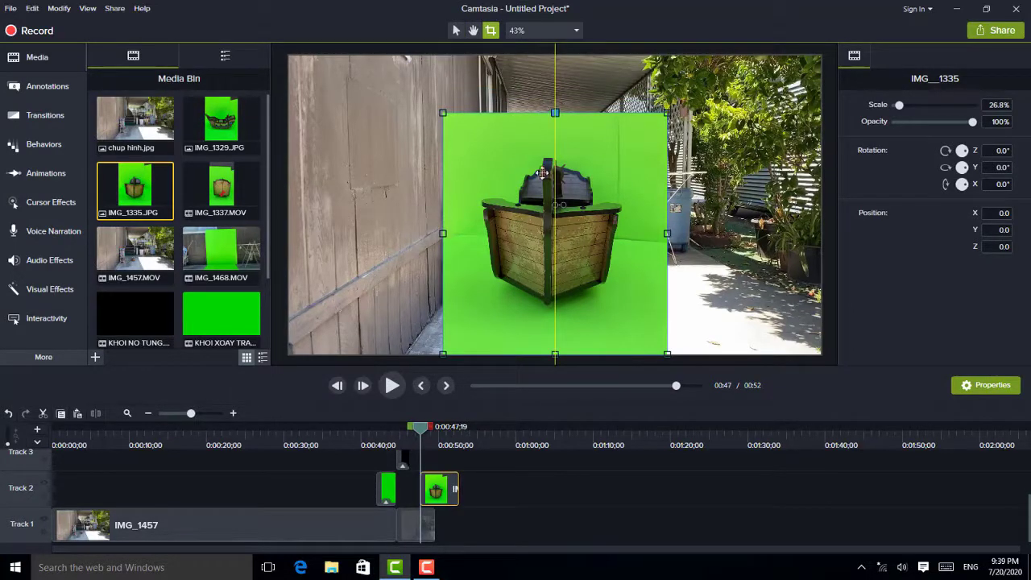
{"action": "left_click_drag", "start_coordinate": [556, 354], "coordinate": [556, 327]}
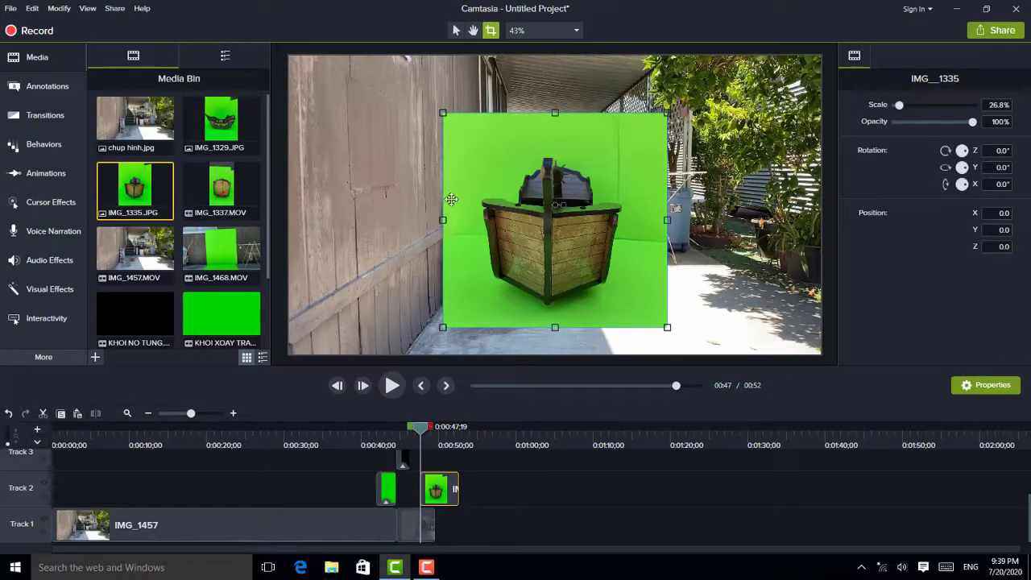
Apply Remove a Color to the IMG_1335 boat image, sampling the green of its backdrop as the color to remove.
{"action": "left_click", "coordinate": [50, 288]}
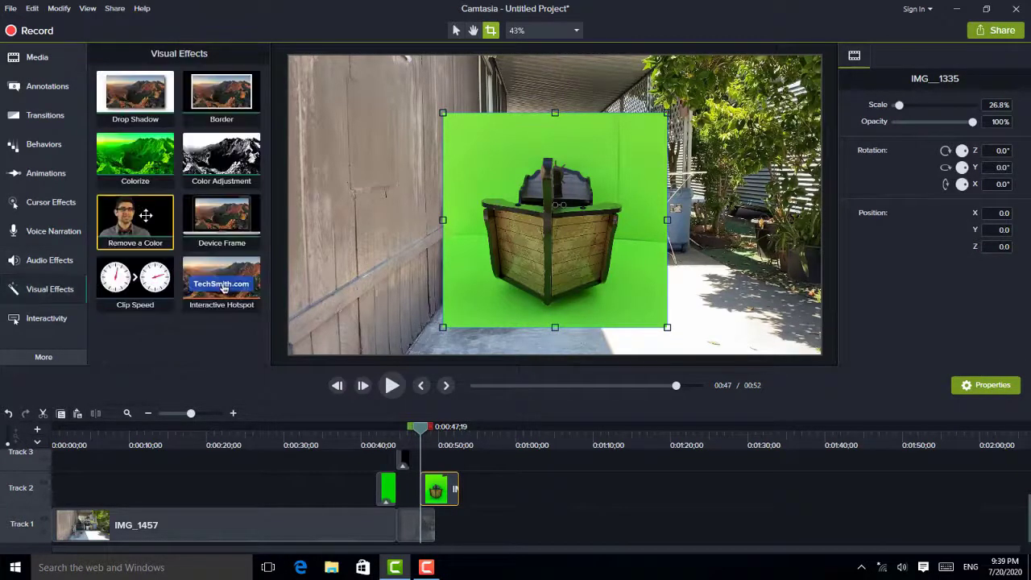
{"action": "left_click_drag", "start_coordinate": [146, 215], "coordinate": [447, 234]}
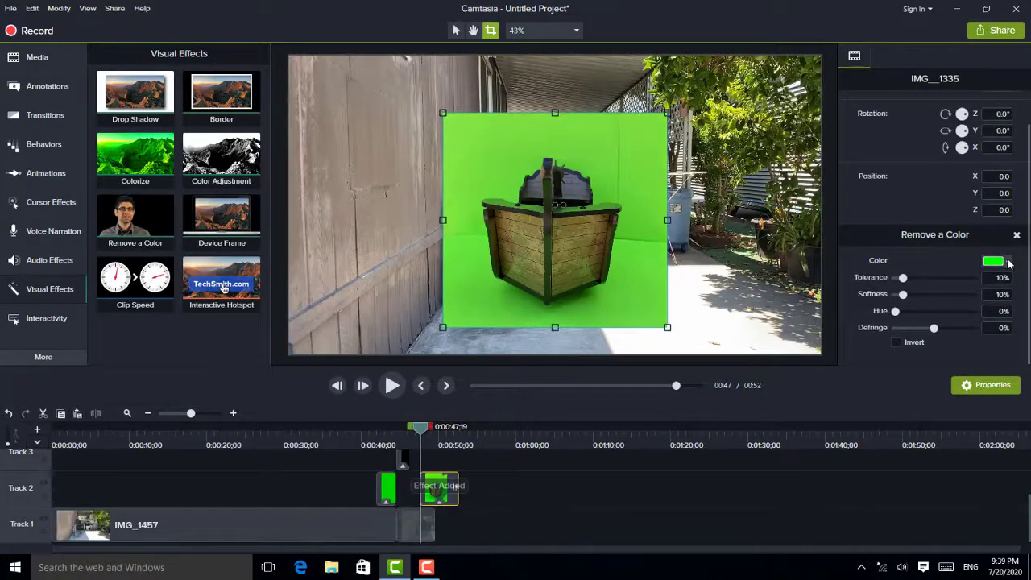
{"action": "left_click", "coordinate": [1003, 261]}
{"action": "left_click", "coordinate": [1014, 301]}
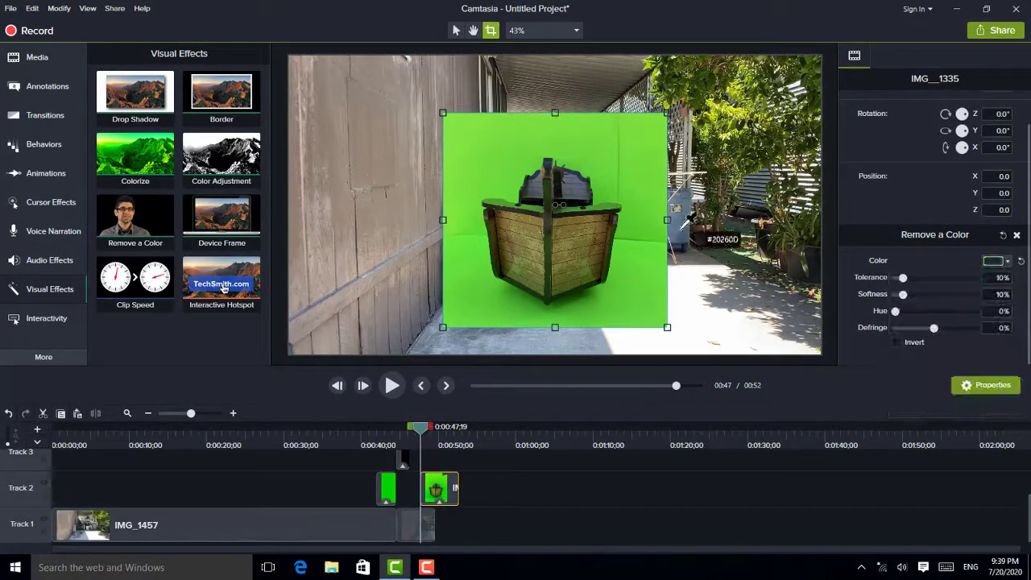
{"action": "left_click", "coordinate": [649, 258]}
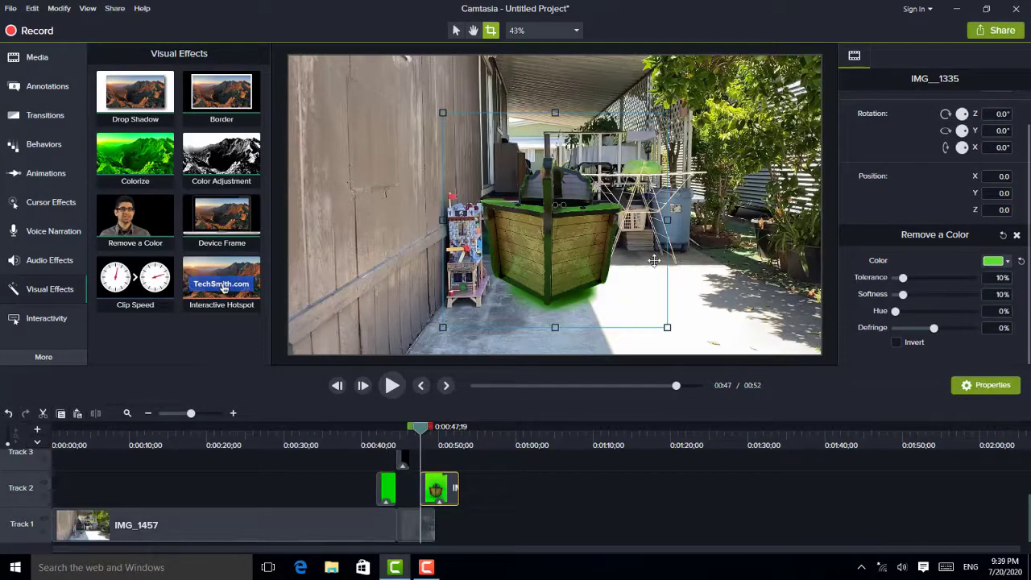
Set the boat image's Remove a Color tolerance to 23% and reposition it enlarged beside the toy castle, at about X 184.4, Y -76.5.
{"action": "mouse_move", "coordinate": [904, 278]}
{"action": "left_mouse_down"}
{"action": "mouse_move", "coordinate": [921, 282]}
{"action": "mouse_move", "coordinate": [915, 292]}
{"action": "left_mouse_up"}
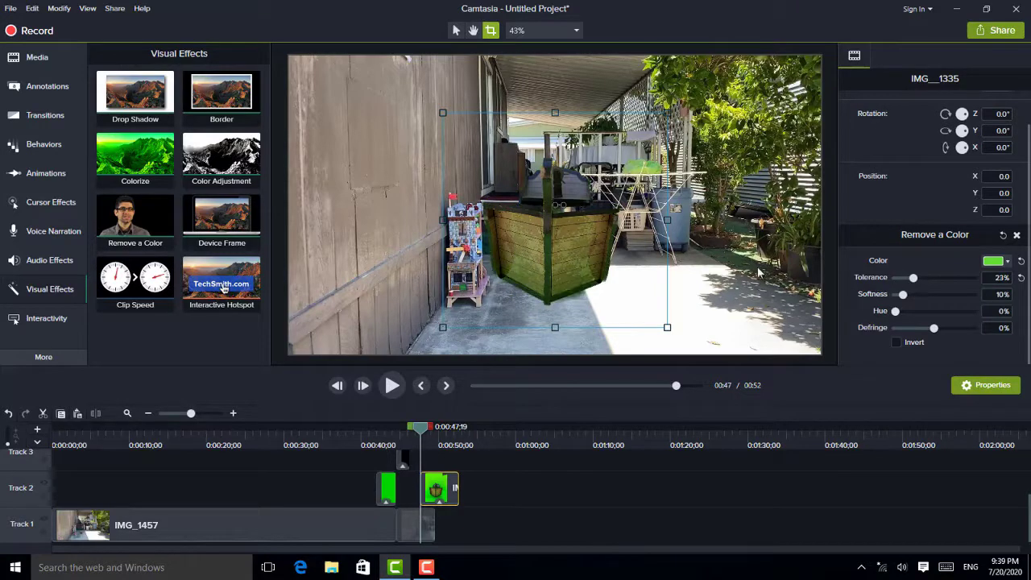
{"action": "left_click", "coordinate": [456, 31]}
{"action": "left_click_drag", "start_coordinate": [574, 216], "coordinate": [617, 242]}
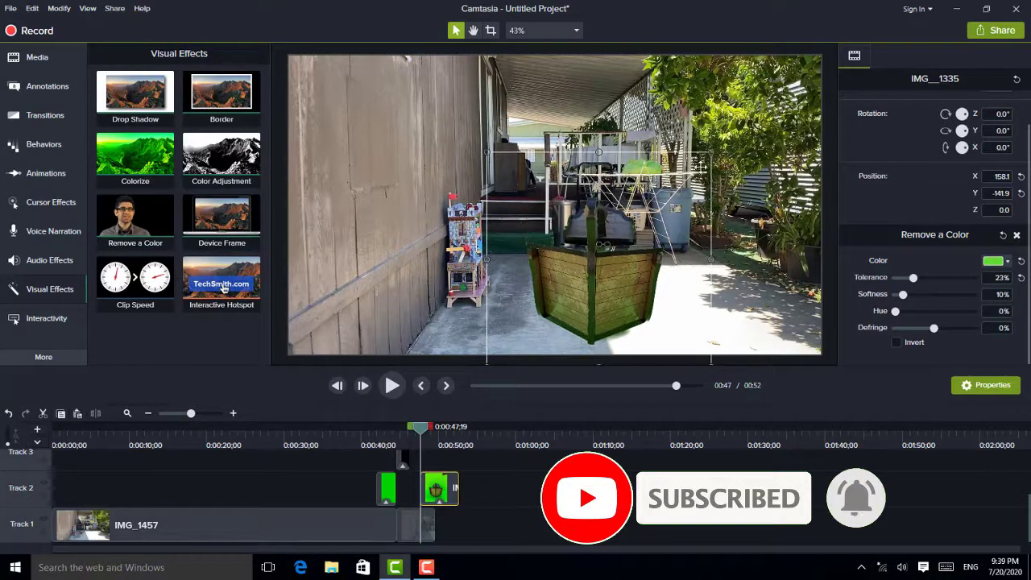
{"action": "left_click_drag", "start_coordinate": [713, 150], "coordinate": [751, 112]}
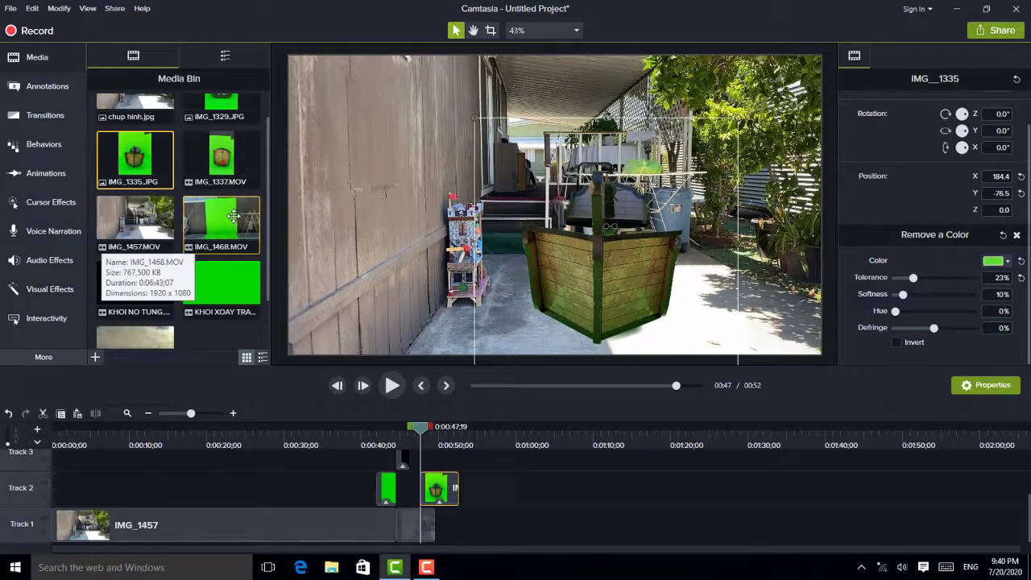
Add IMG_1468.MOV to the timeline at 0:00:47;19, split it at 0:00:57;06 and delete the part before the split.
{"action": "right_click", "coordinate": [233, 216]}
{"action": "left_click", "coordinate": [171, 229]}
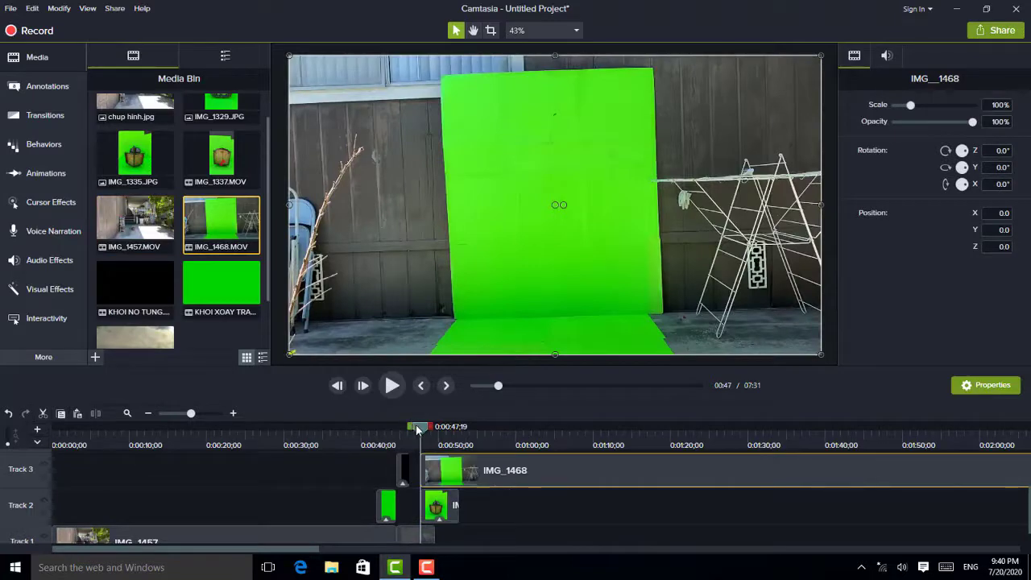
{"action": "left_click_drag", "start_coordinate": [418, 429], "coordinate": [492, 427]}
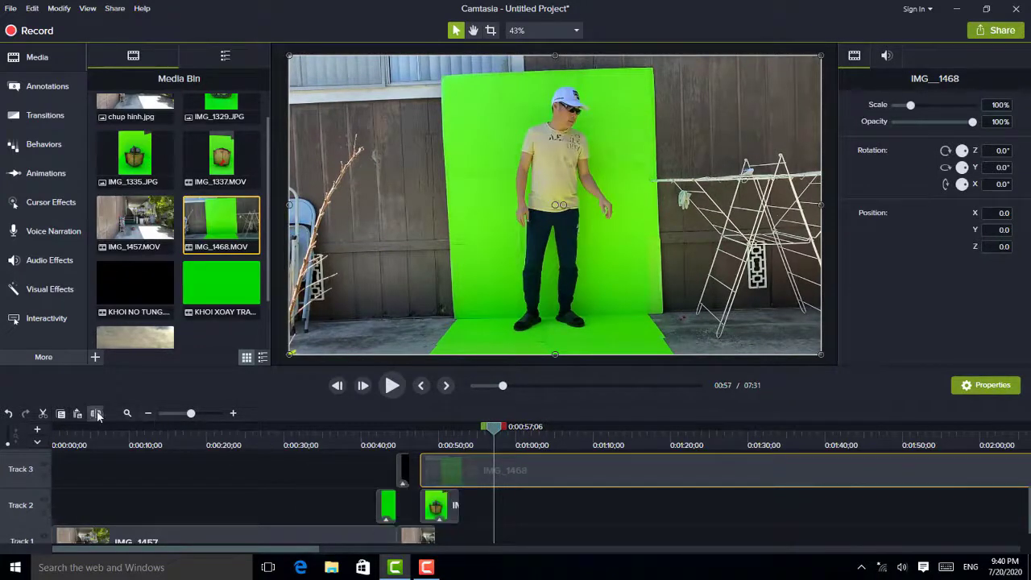
{"action": "key", "text": "s"}
{"action": "right_click", "coordinate": [462, 460]}
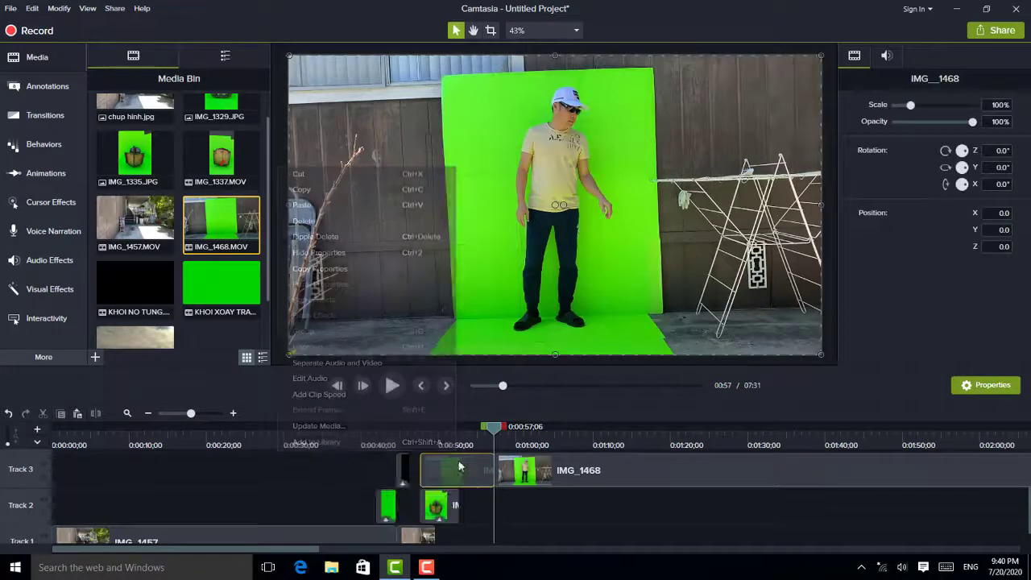
{"action": "left_click", "coordinate": [345, 220]}
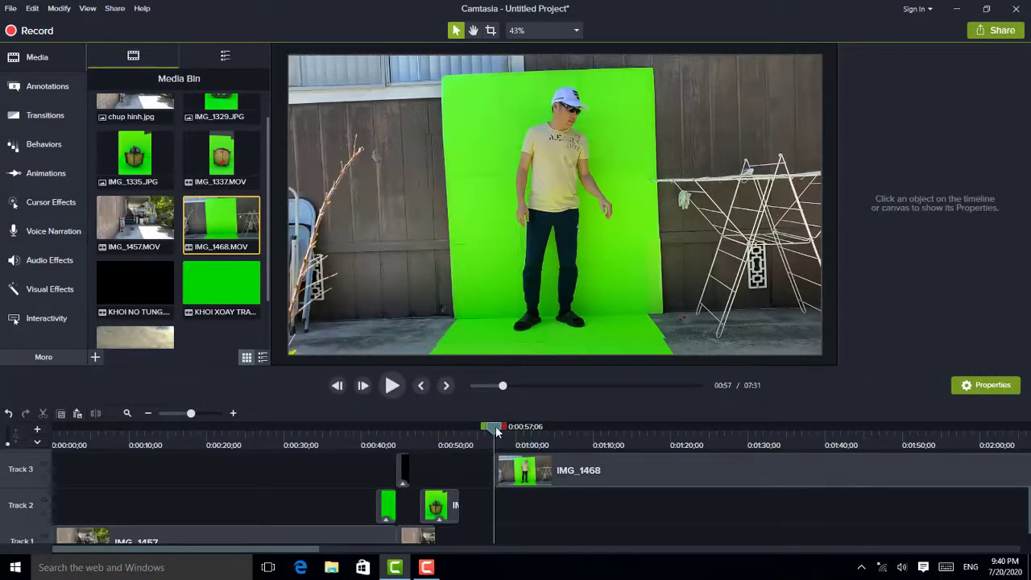
Move the IMG_1468 clip right after the explosion clip on Track 3 and extend the chup hinh background to the boat image's end.
{"action": "left_click_drag", "start_coordinate": [625, 467], "coordinate": [533, 471]}
{"action": "left_click_drag", "start_coordinate": [425, 518], "coordinate": [460, 531]}
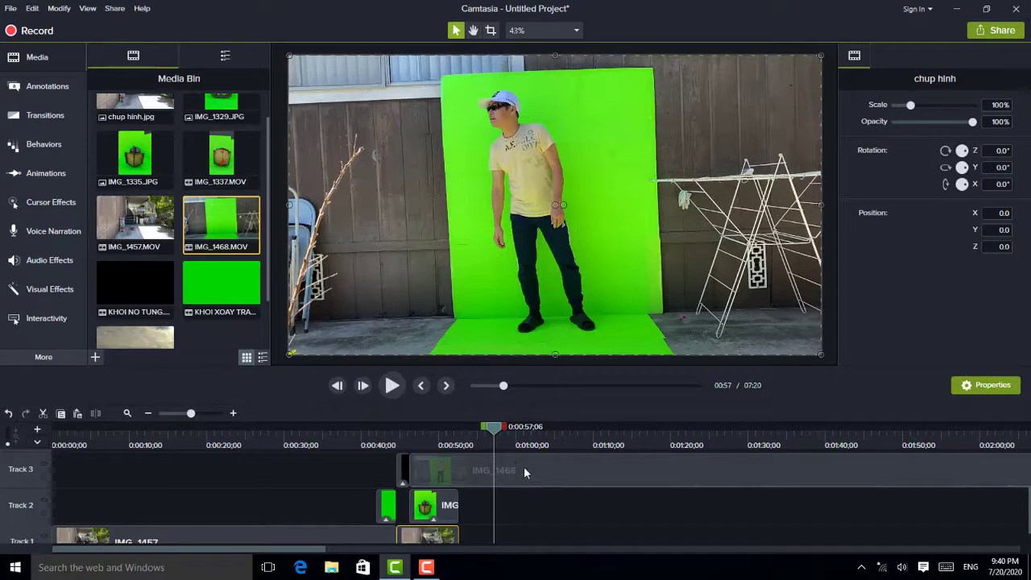
Split IMG_1468 at 0:00:52;24, where the background ends, and move the remainder away to about 0:01:15;20 on Track 3.
{"action": "left_click_drag", "start_coordinate": [497, 432], "coordinate": [463, 446]}
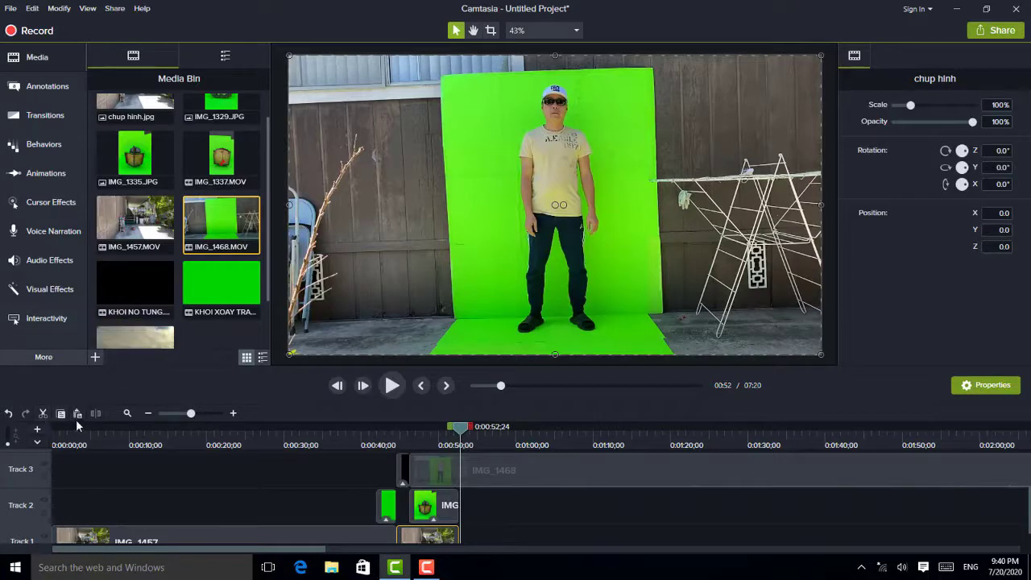
{"action": "left_click", "coordinate": [570, 470]}
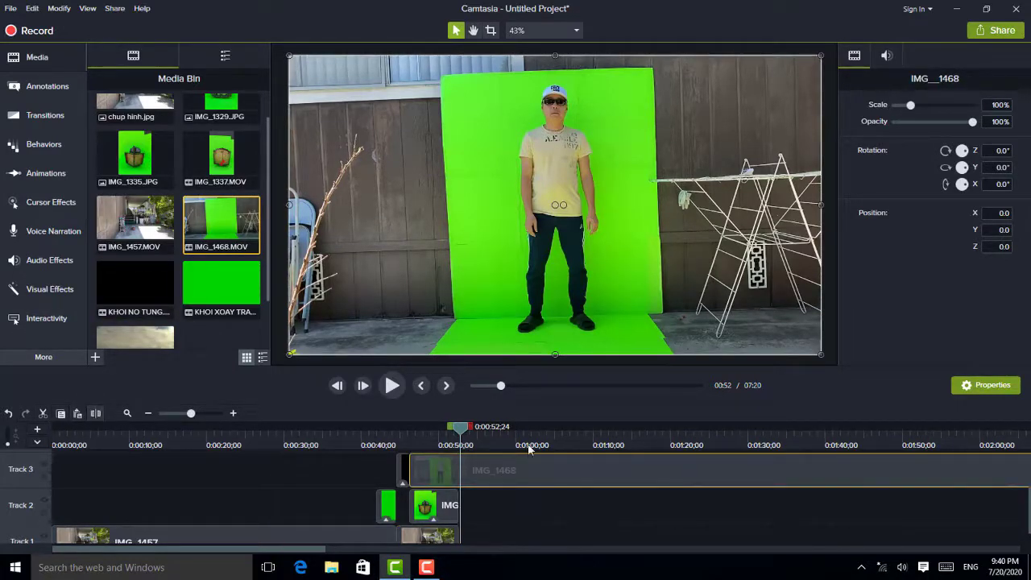
{"action": "key", "text": "s"}
{"action": "left_click_drag", "start_coordinate": [510, 478], "coordinate": [661, 477]}
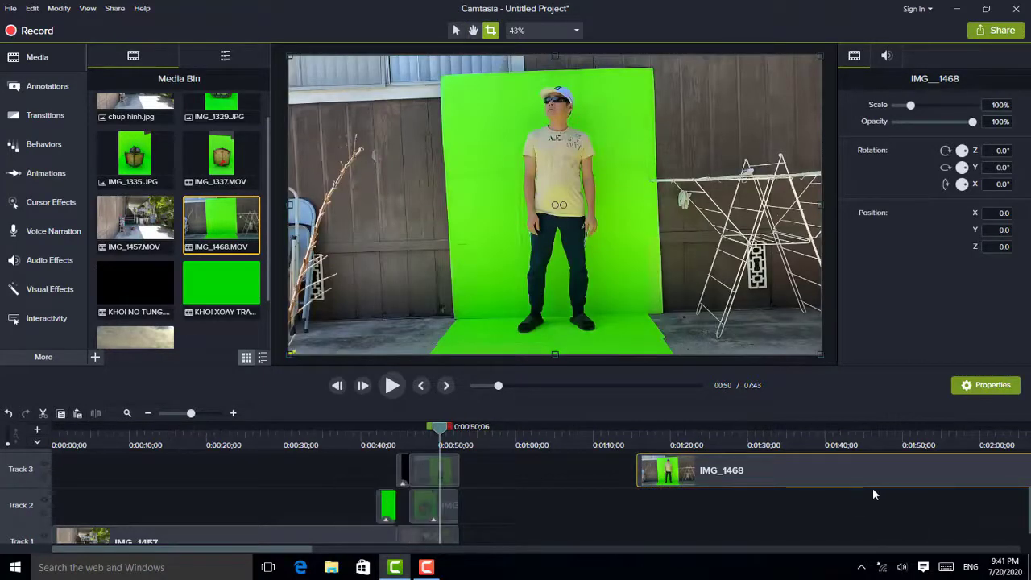
Crop the short IMG_1468 clip on both sides and above so only the man against the green screen remains.
{"action": "left_click", "coordinate": [424, 468]}
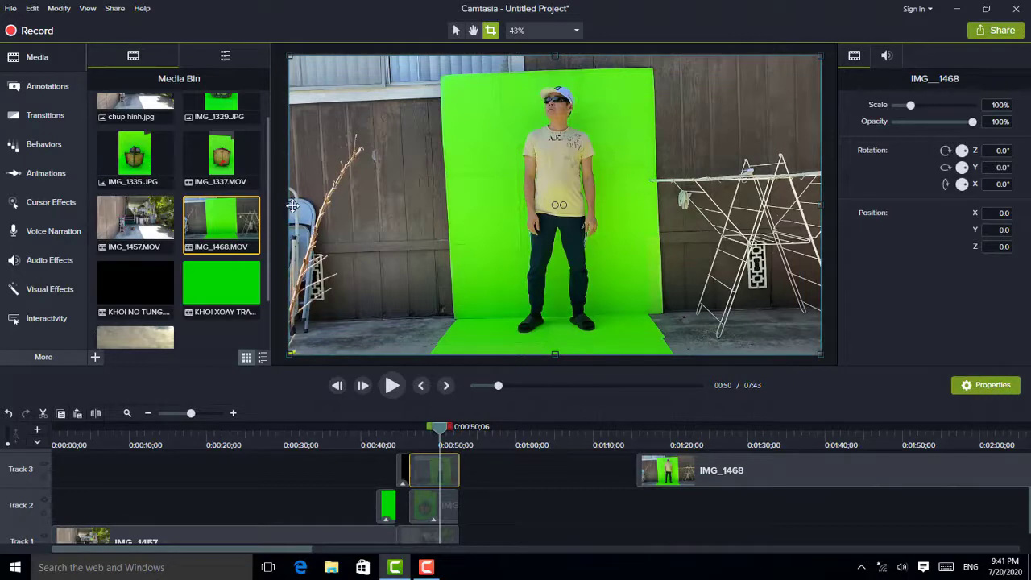
{"action": "left_click_drag", "start_coordinate": [290, 205], "coordinate": [464, 207]}
{"action": "left_click_drag", "start_coordinate": [820, 201], "coordinate": [646, 216]}
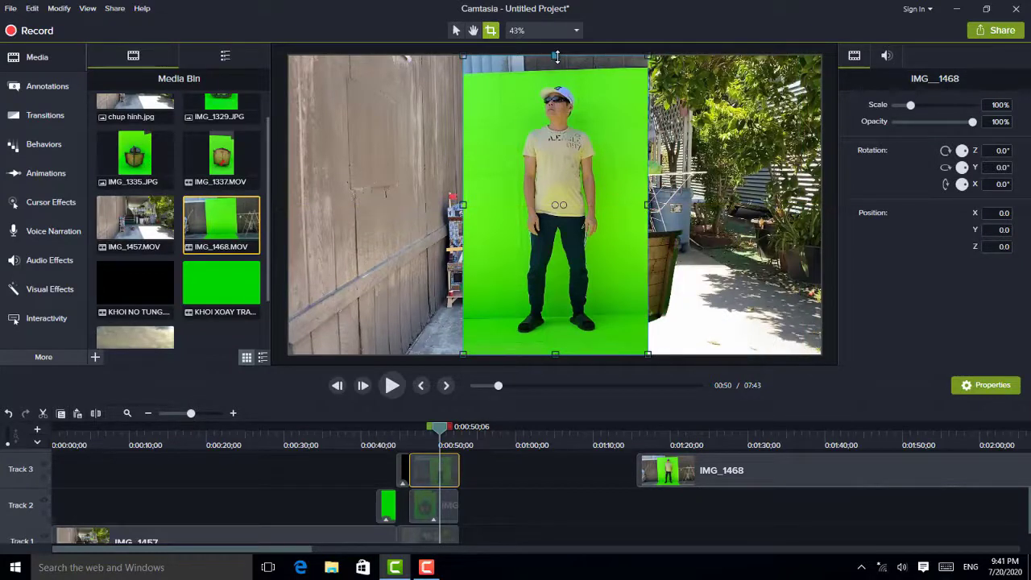
{"action": "left_click_drag", "start_coordinate": [555, 58], "coordinate": [555, 75]}
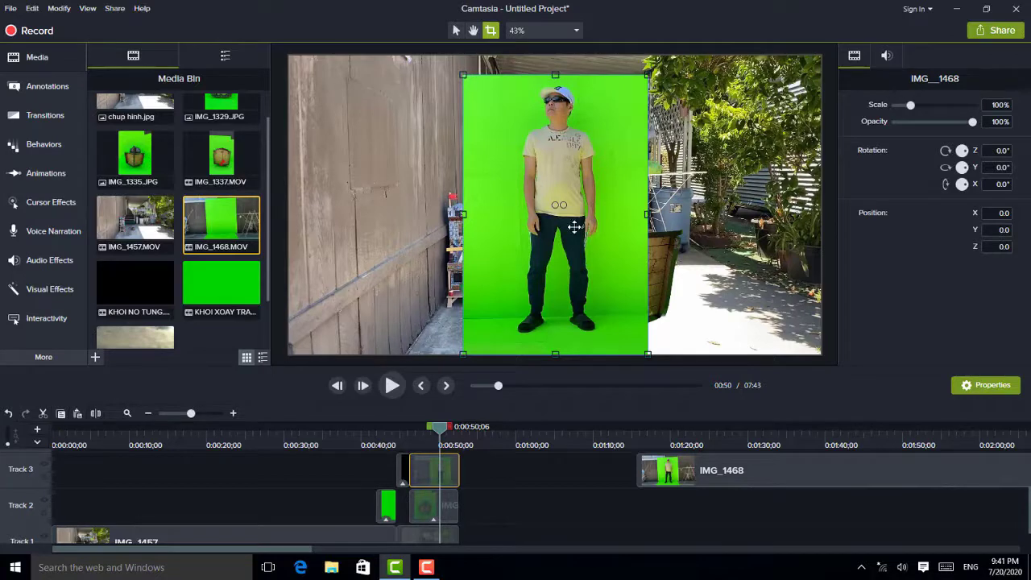
Apply Remove a Color to the short IMG_1468 clip, sampling its green backdrop, with 30% tolerance.
{"action": "left_click", "coordinate": [34, 288]}
{"action": "left_click_drag", "start_coordinate": [144, 216], "coordinate": [499, 221]}
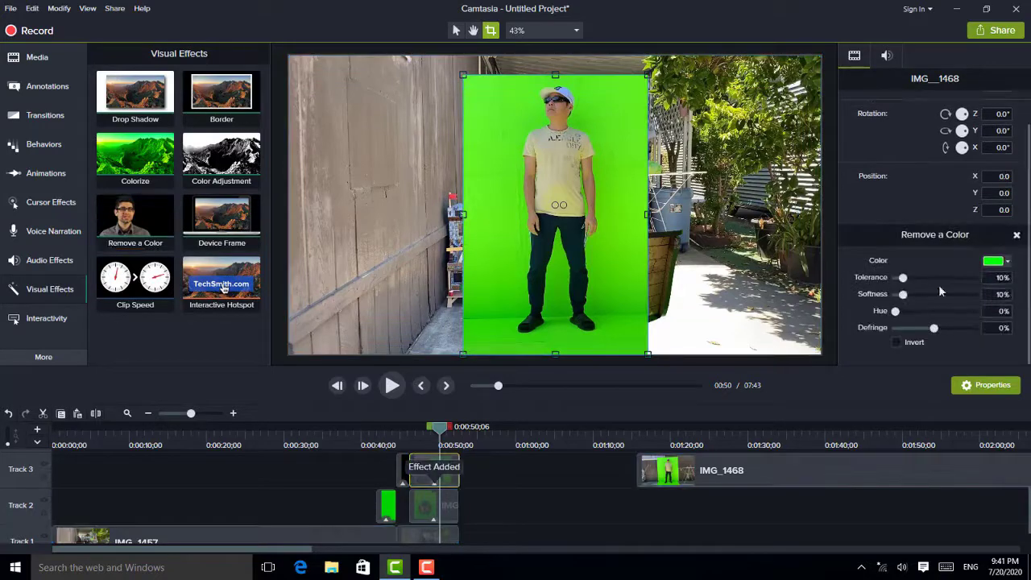
{"action": "left_click", "coordinate": [1006, 260]}
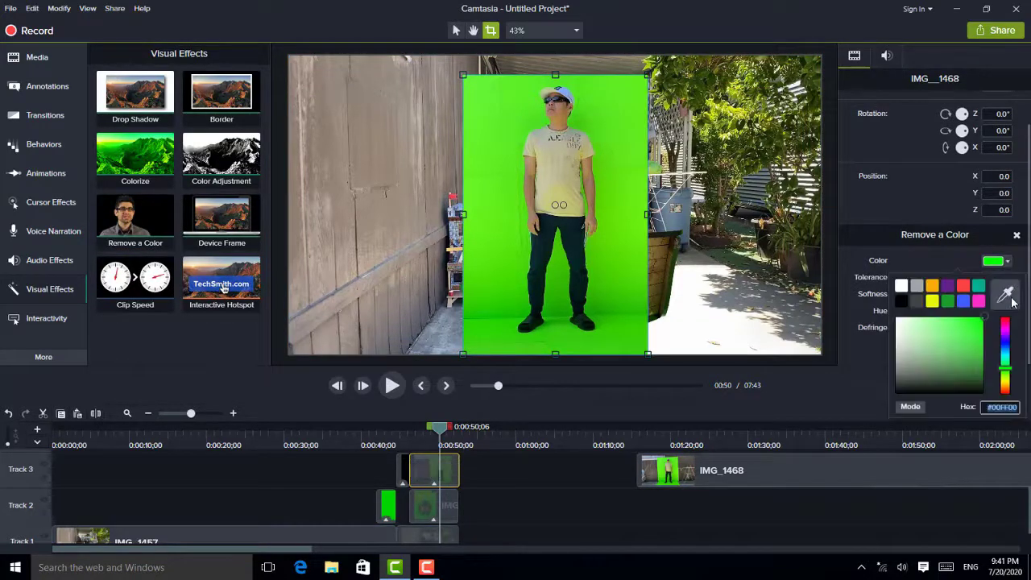
{"action": "left_click", "coordinate": [1014, 299]}
{"action": "left_click", "coordinate": [628, 160]}
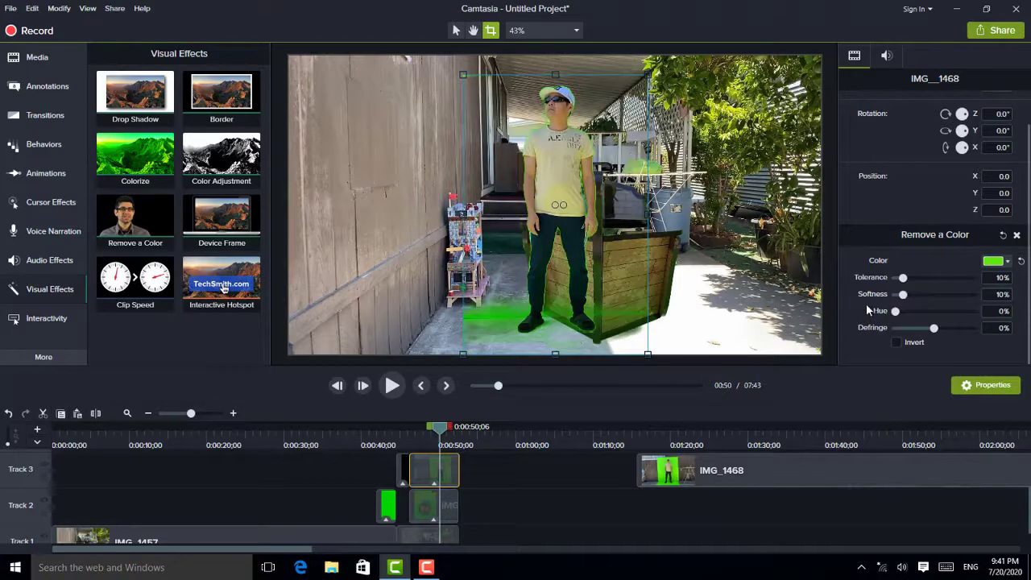
{"action": "left_click_drag", "start_coordinate": [903, 278], "coordinate": [913, 284]}
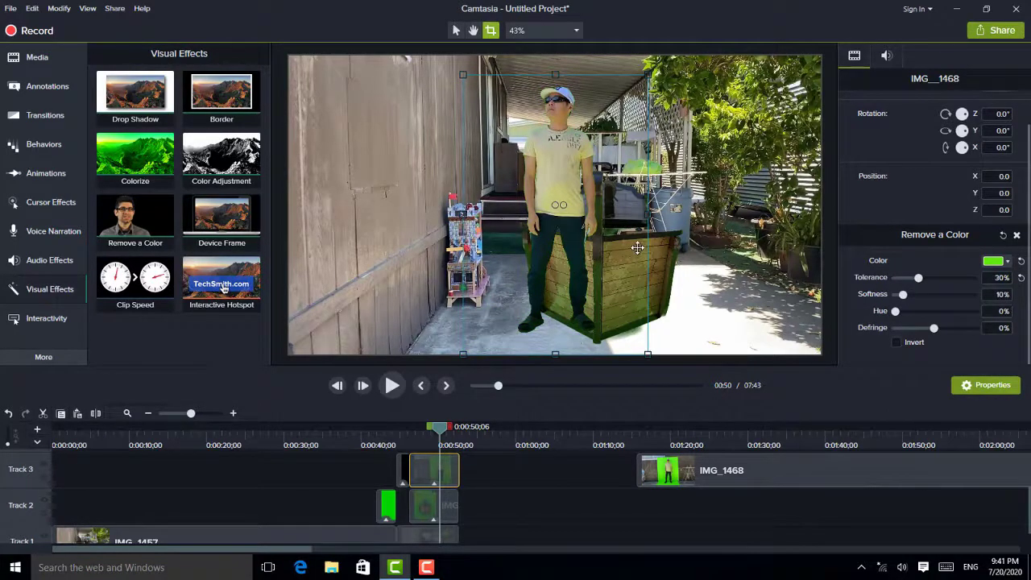
Position the man over the boat at about X 144.9, Y 34.9 and crop off his lower body at the boat's rim.
{"action": "left_click", "coordinate": [449, 480]}
{"action": "left_click_drag", "start_coordinate": [570, 175], "coordinate": [605, 170]}
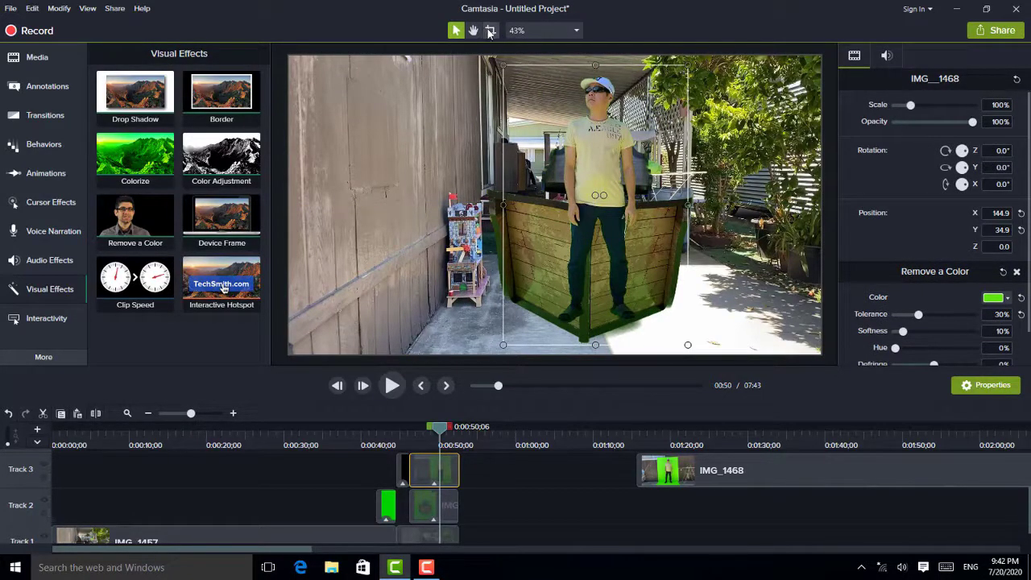
{"action": "left_click", "coordinate": [489, 31]}
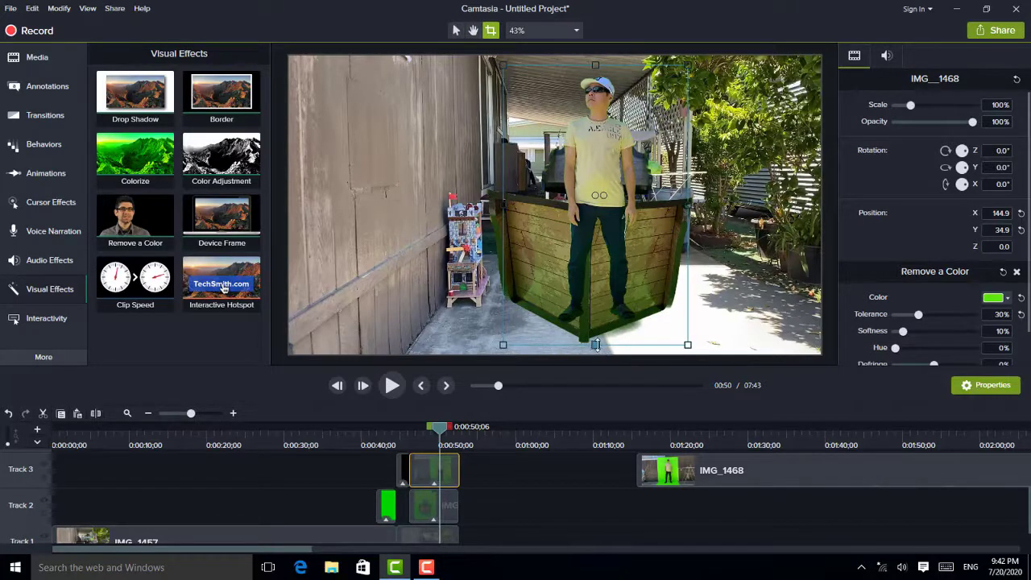
{"action": "left_click_drag", "start_coordinate": [596, 347], "coordinate": [606, 200]}
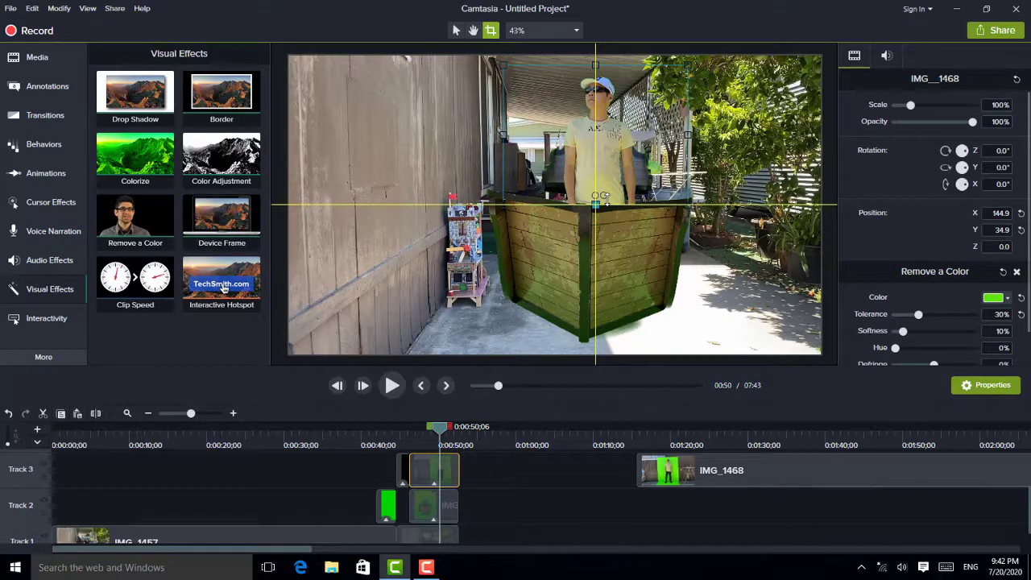
{"action": "left_click_drag", "start_coordinate": [606, 200], "coordinate": [605, 198]}
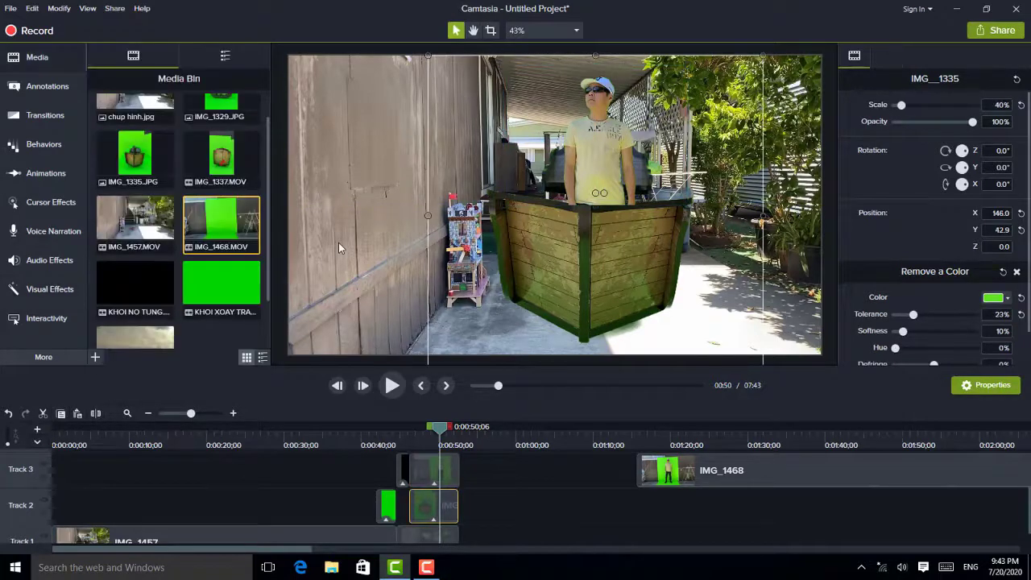
Add IMG_1337.MOV to the timeline and move it to Track 2 right after the boat image.
{"action": "right_click", "coordinate": [221, 159]}
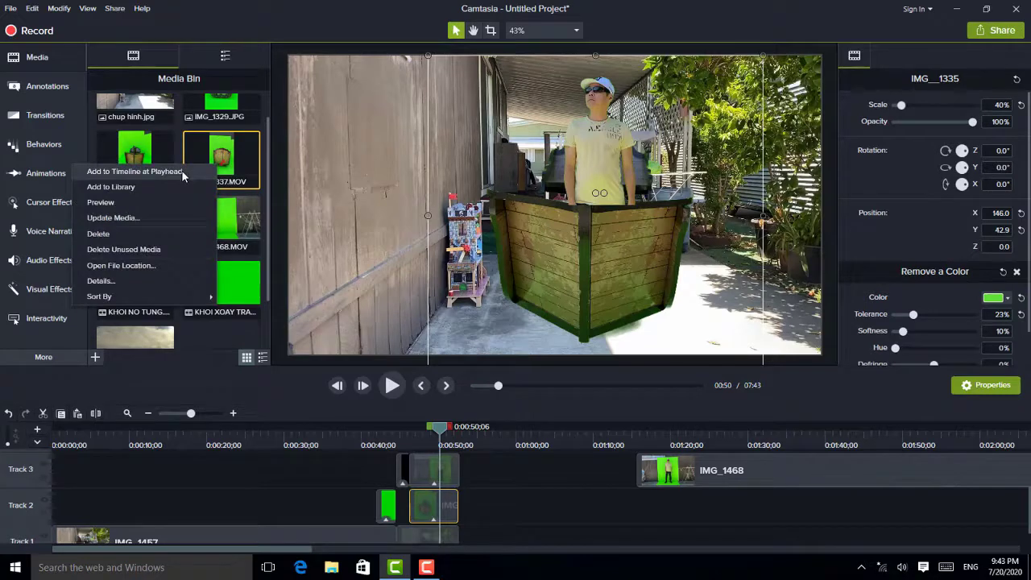
{"action": "left_click", "coordinate": [134, 171]}
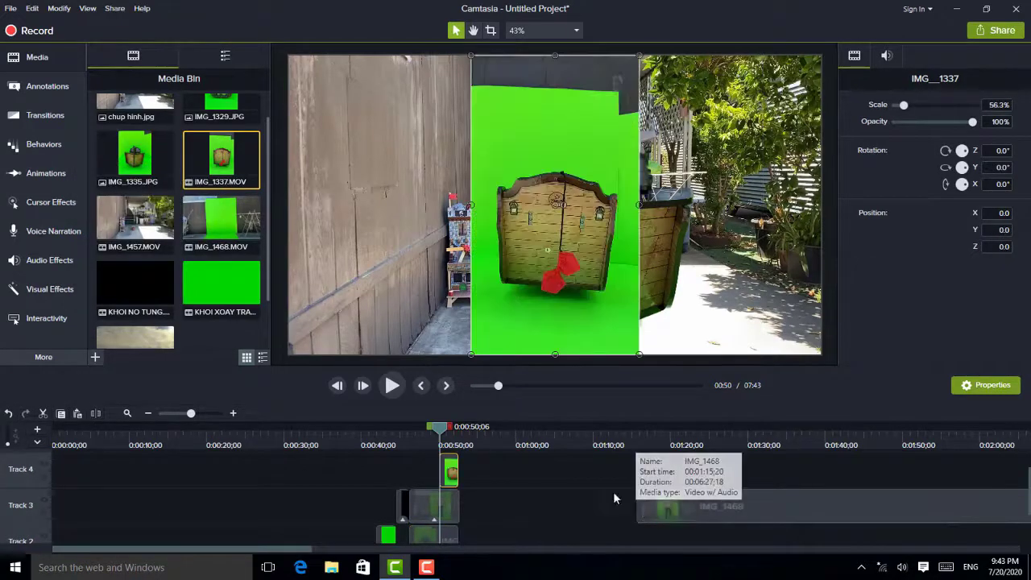
{"action": "left_click_drag", "start_coordinate": [449, 471], "coordinate": [463, 526]}
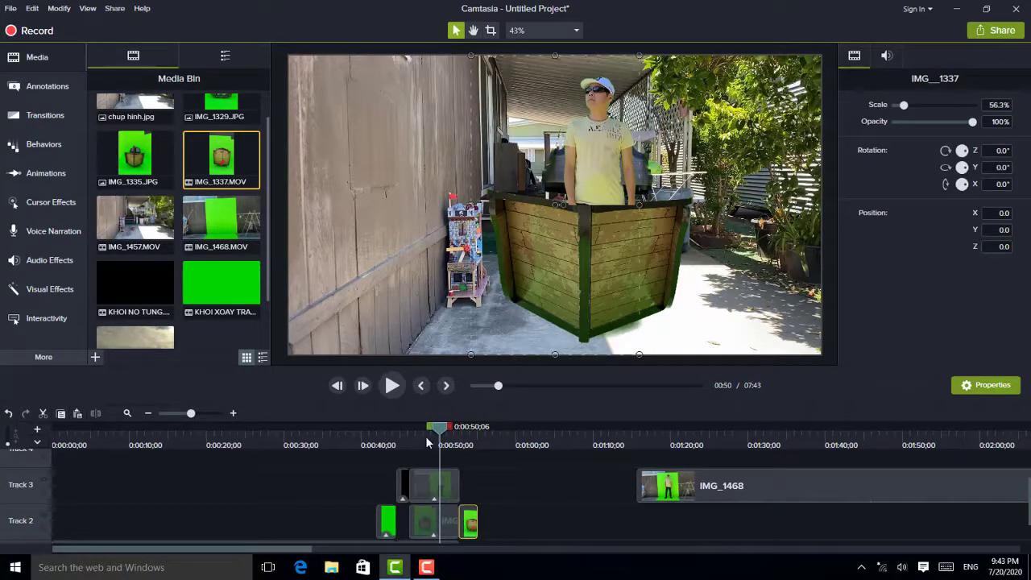
Crop off the dark area above the green screen in the IMG_1337 clip, viewing it at 0:00:54;04.
{"action": "left_click_drag", "start_coordinate": [439, 435], "coordinate": [470, 441]}
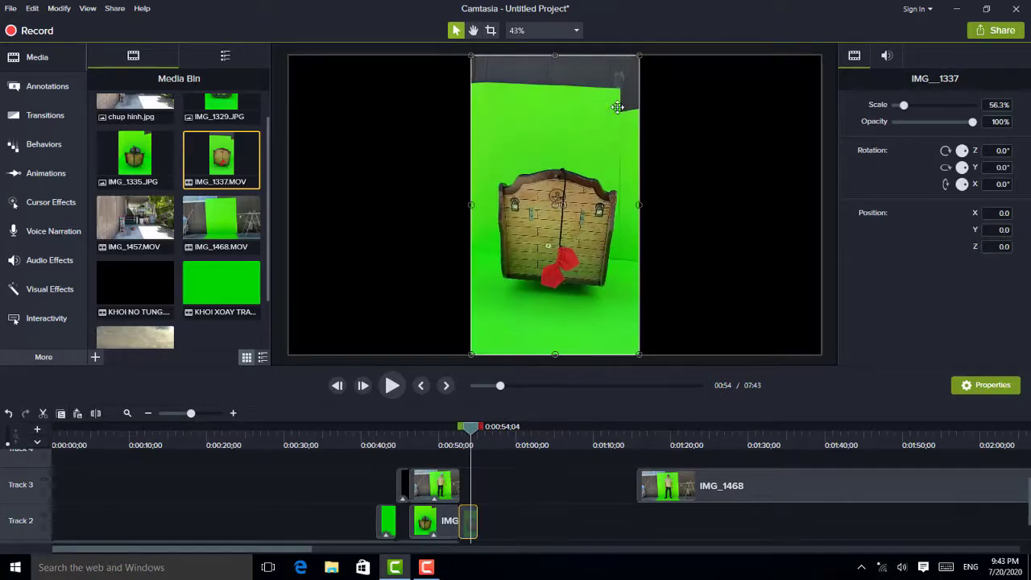
{"action": "left_click", "coordinate": [492, 33]}
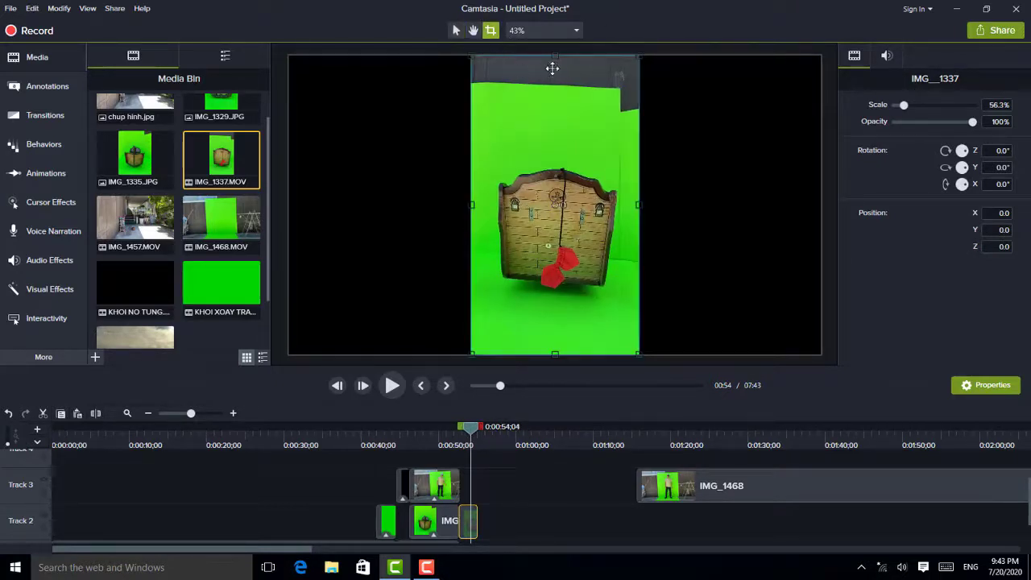
{"action": "left_click_drag", "start_coordinate": [555, 56], "coordinate": [555, 115]}
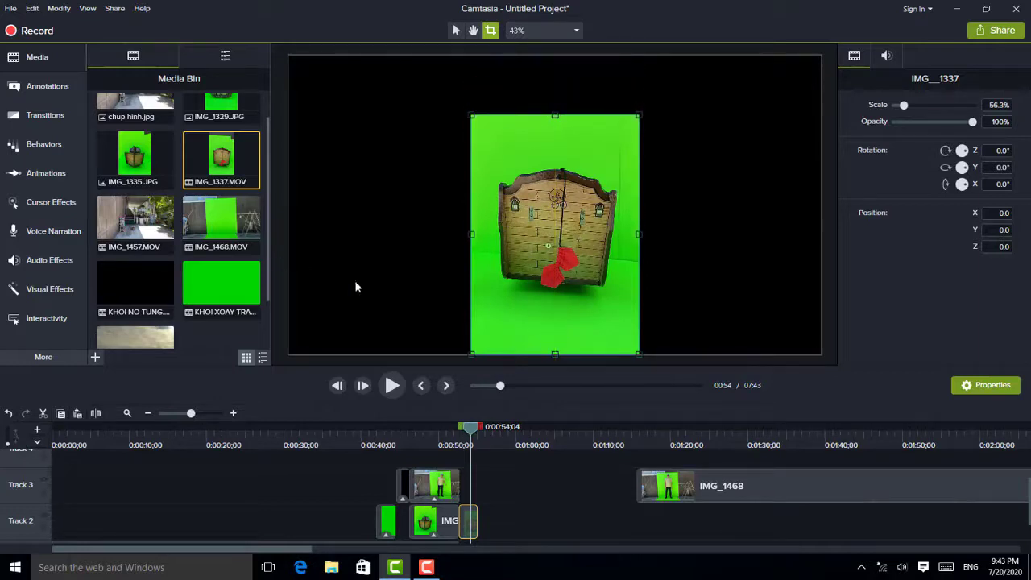
Apply Remove a Color to the IMG_1337 clip, sampling the green below the wooden object, with 31% tolerance.
{"action": "left_click", "coordinate": [50, 289]}
{"action": "left_click", "coordinate": [137, 220]}
{"action": "left_click_drag", "start_coordinate": [265, 229], "coordinate": [549, 238]}
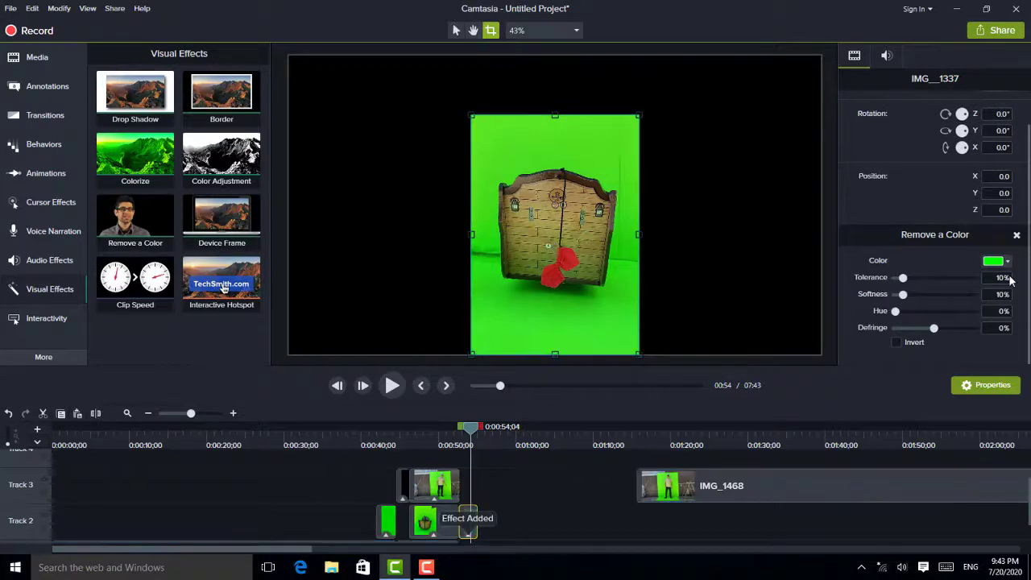
{"action": "left_click", "coordinate": [1007, 262]}
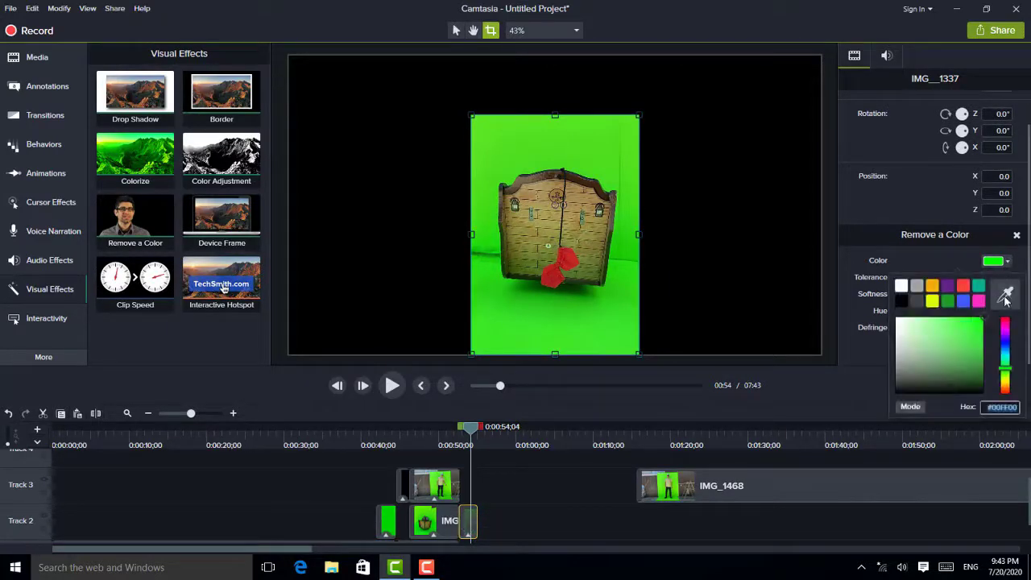
{"action": "left_click", "coordinate": [1007, 288]}
{"action": "left_click", "coordinate": [619, 313]}
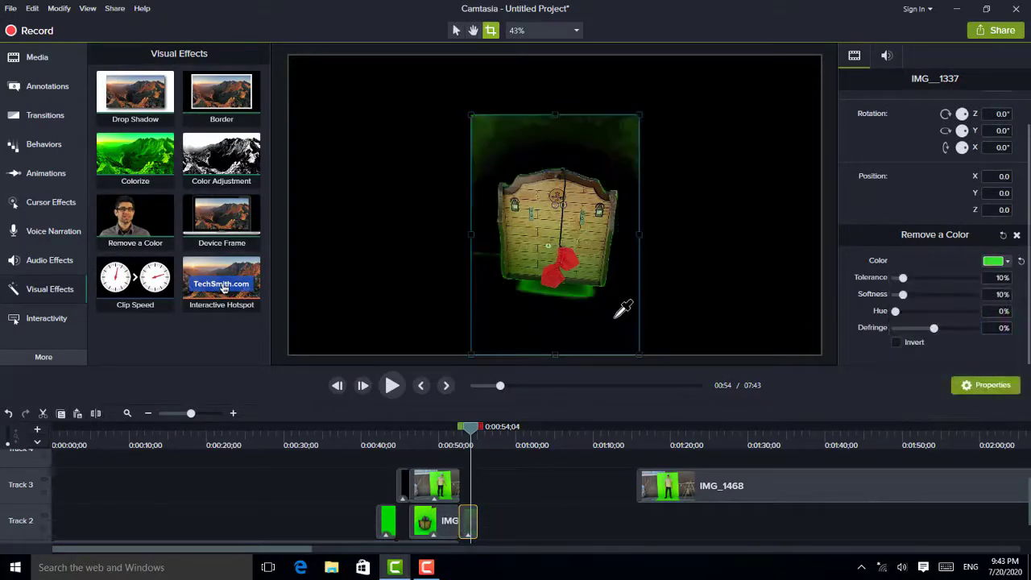
{"action": "left_click_drag", "start_coordinate": [904, 278], "coordinate": [920, 277]}
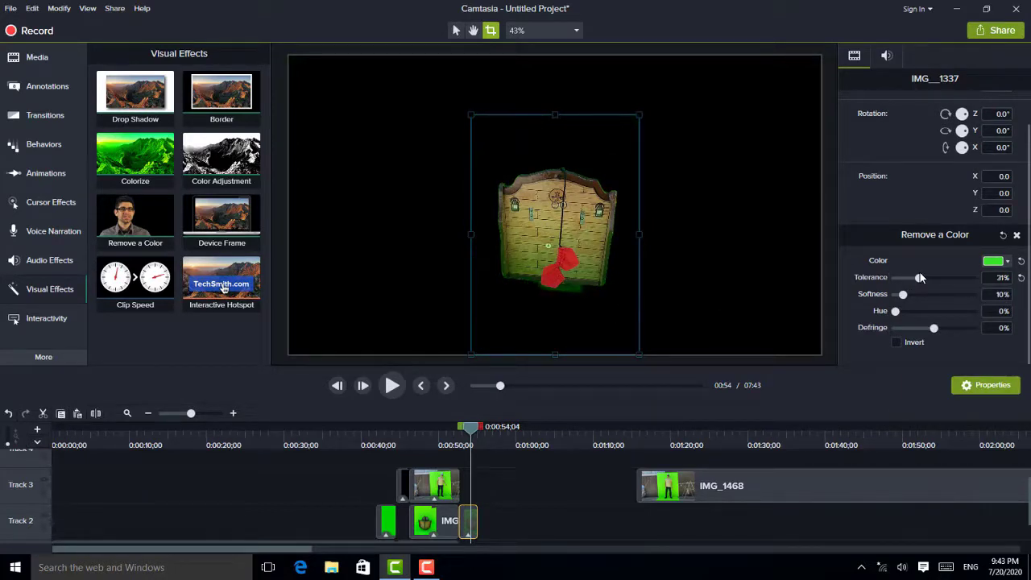
Add REAL MAY 4.mp4 to Track 1 after the backyard footage, keeping the IMG_1337 clip on Track 2 right after the boat image.
{"action": "left_click_drag", "start_coordinate": [471, 522], "coordinate": [482, 486]}
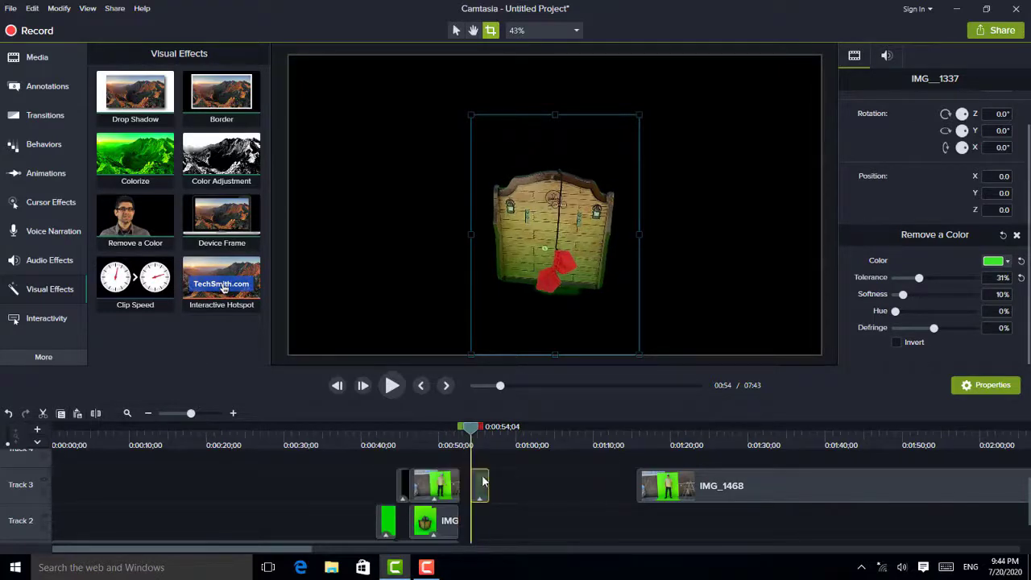
{"action": "scroll", "coordinate": [555, 501], "scroll_direction": "down", "scroll_amount": 2}
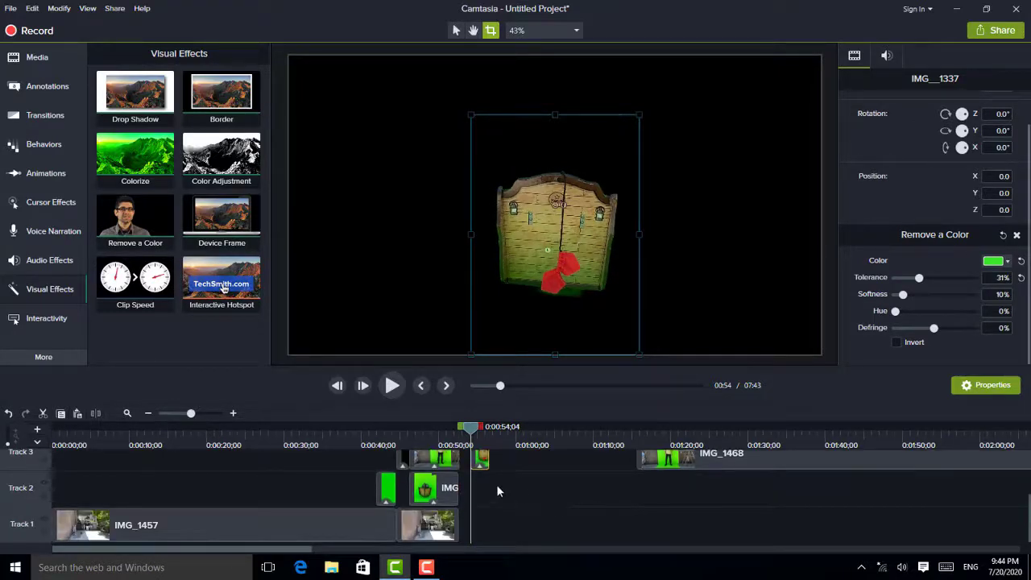
{"action": "left_click", "coordinate": [38, 58]}
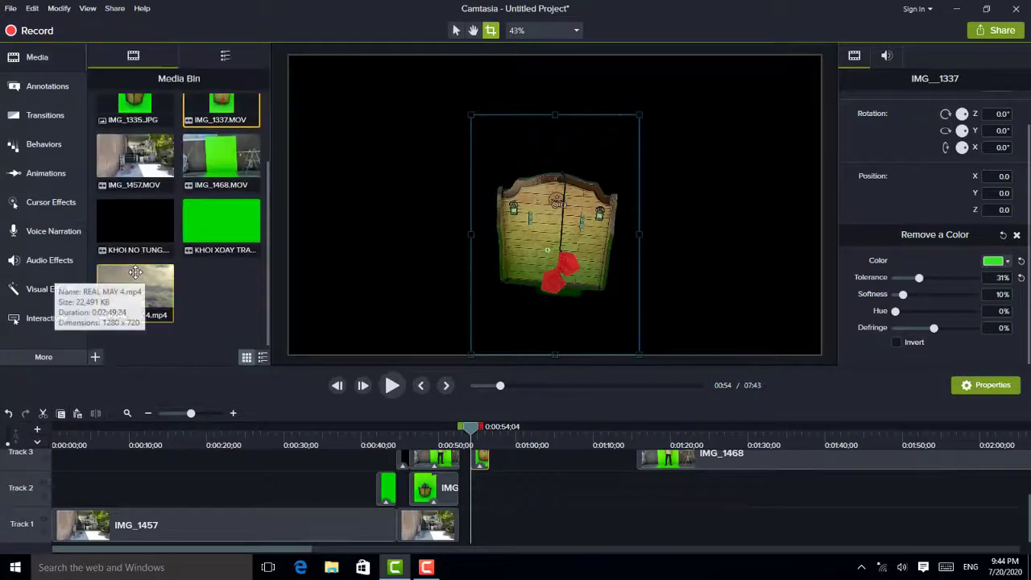
{"action": "right_click", "coordinate": [140, 277]}
{"action": "left_click", "coordinate": [162, 285]}
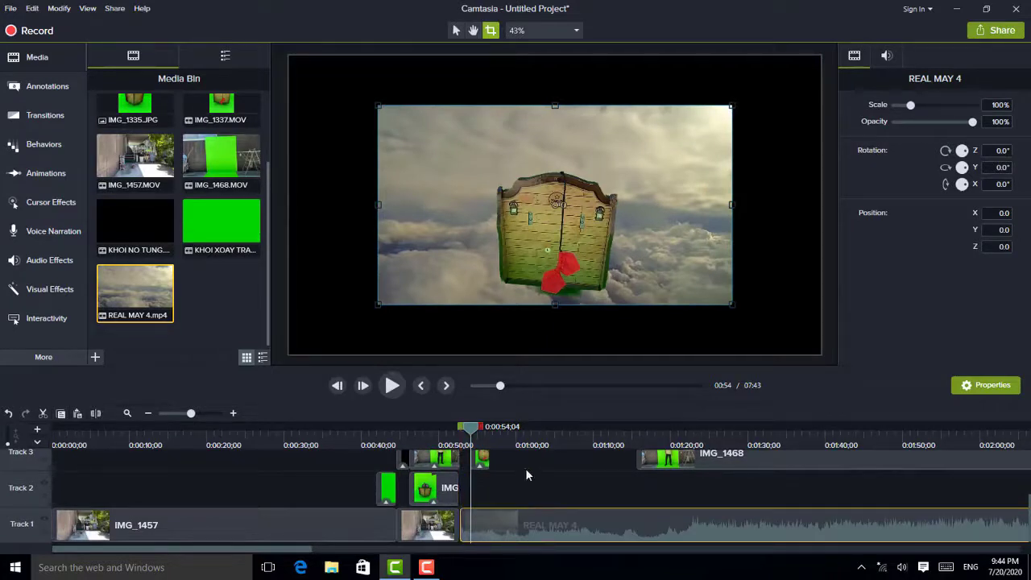
{"action": "left_click", "coordinate": [479, 461]}
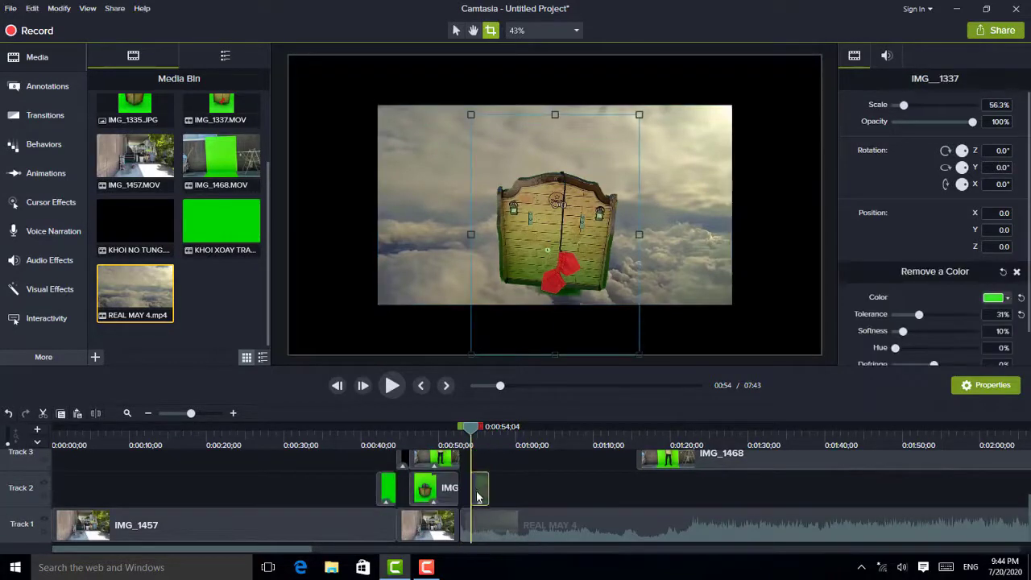
{"action": "left_click_drag", "start_coordinate": [477, 498], "coordinate": [467, 496]}
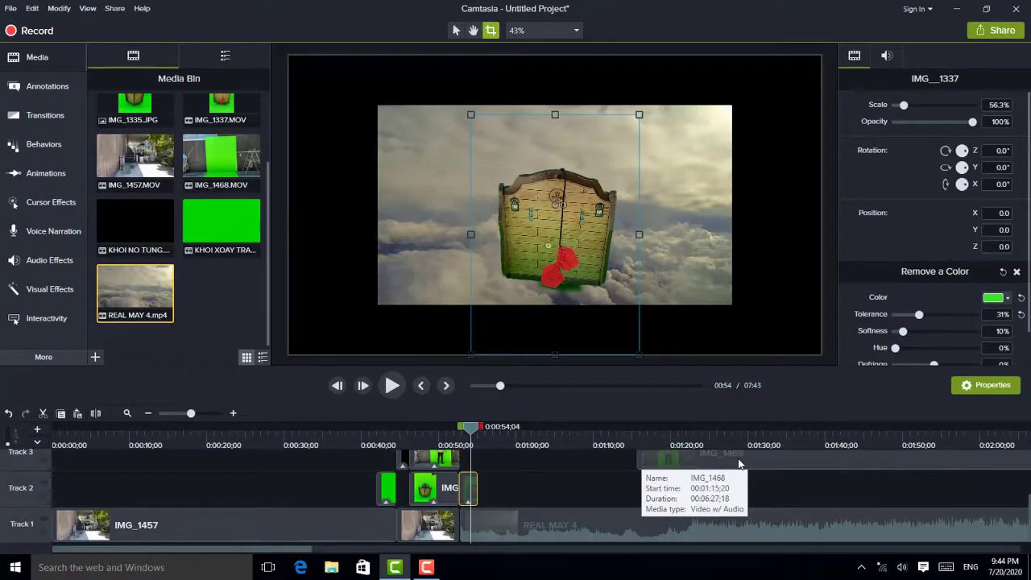
Enlarge the REAL MAY 4 cloud video from opposite corners until it fills the whole canvas.
{"action": "left_click", "coordinate": [404, 257]}
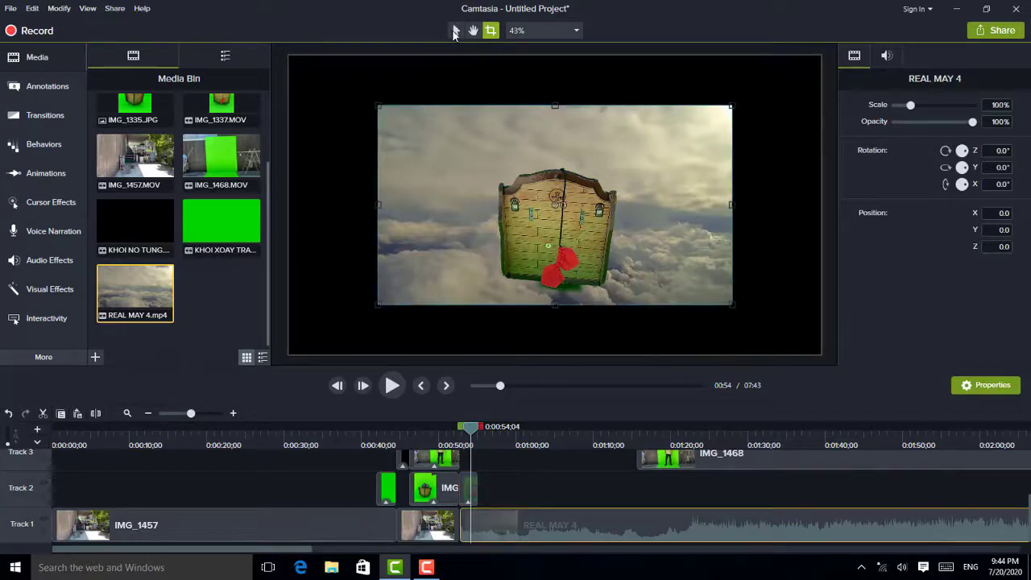
{"action": "left_click", "coordinate": [455, 30]}
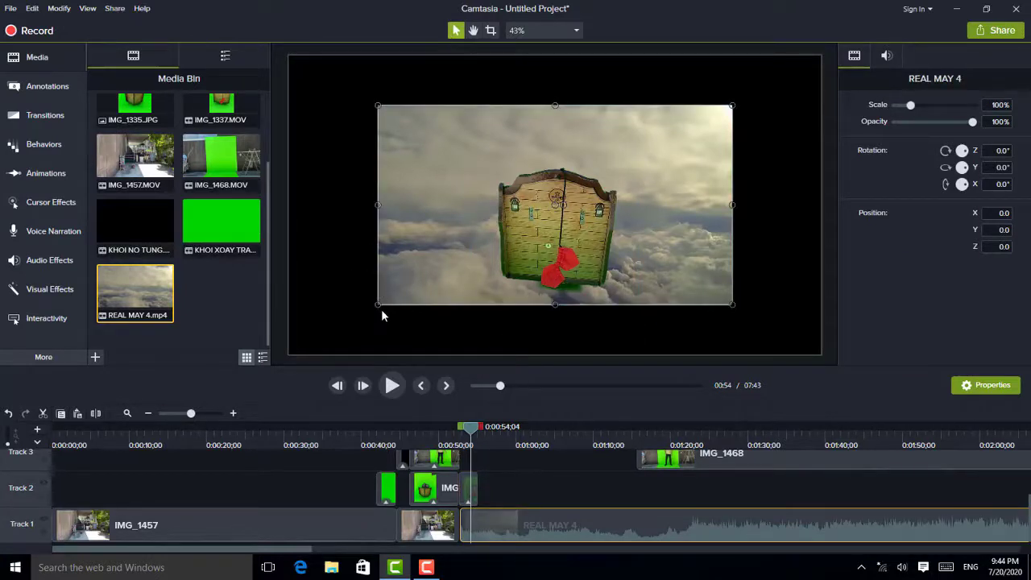
{"action": "left_click_drag", "start_coordinate": [378, 306], "coordinate": [288, 356]}
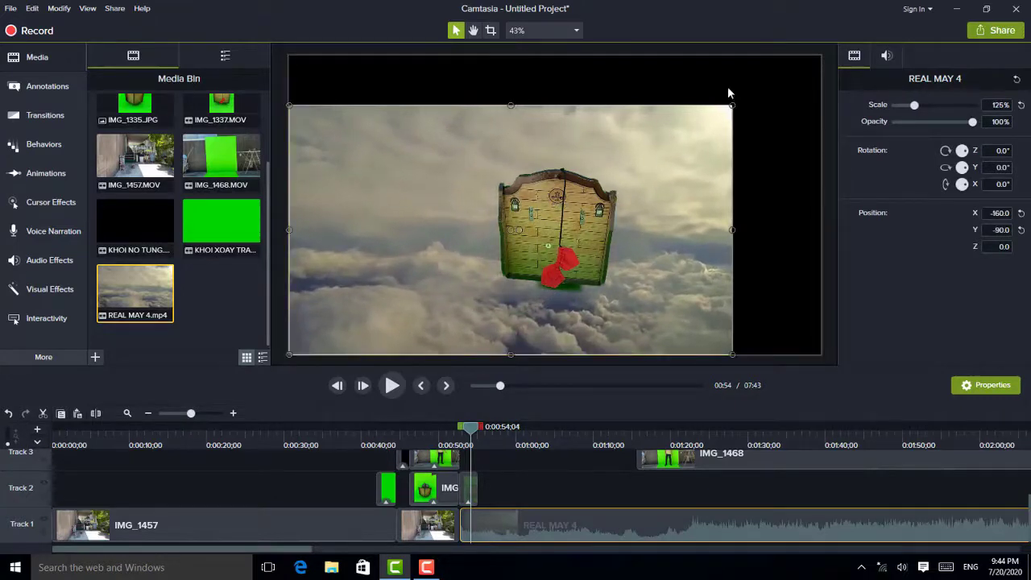
{"action": "left_click_drag", "start_coordinate": [731, 105], "coordinate": [821, 55]}
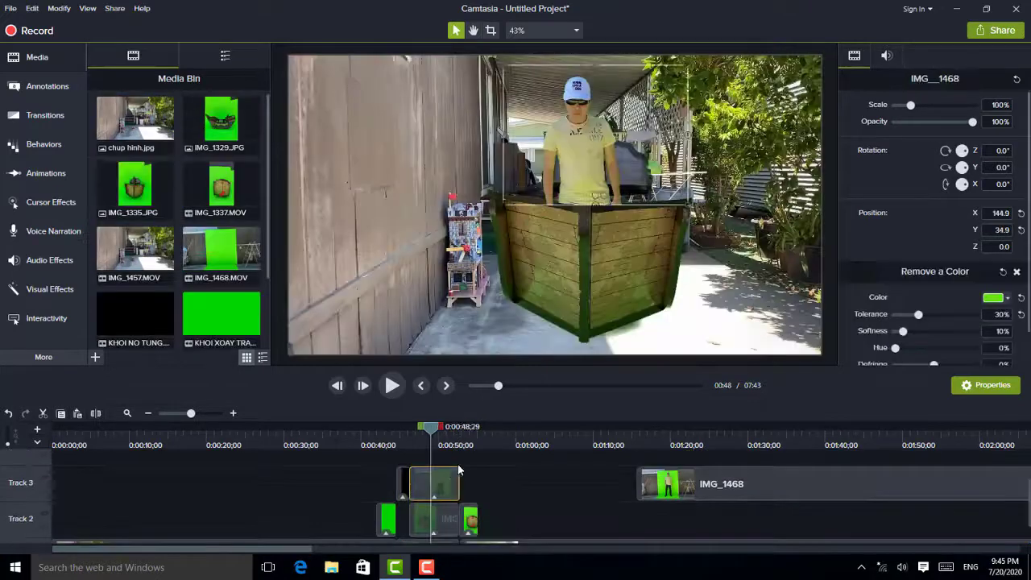
Group the man clip with the boat image and place the group on Track 2 just before the IMG_1337 clip.
{"action": "left_click_drag", "start_coordinate": [457, 469], "coordinate": [430, 529]}
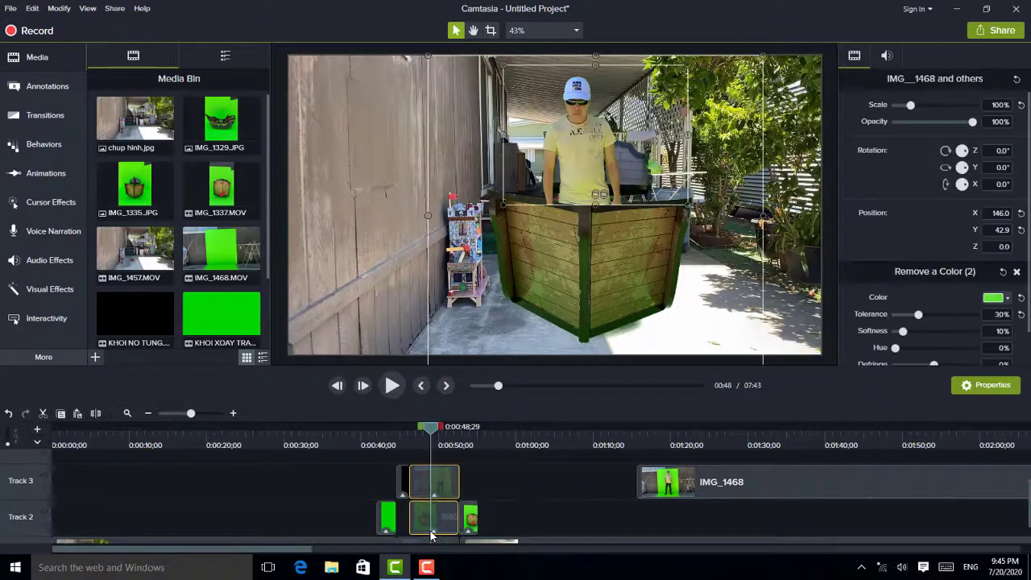
{"action": "right_click", "coordinate": [437, 487]}
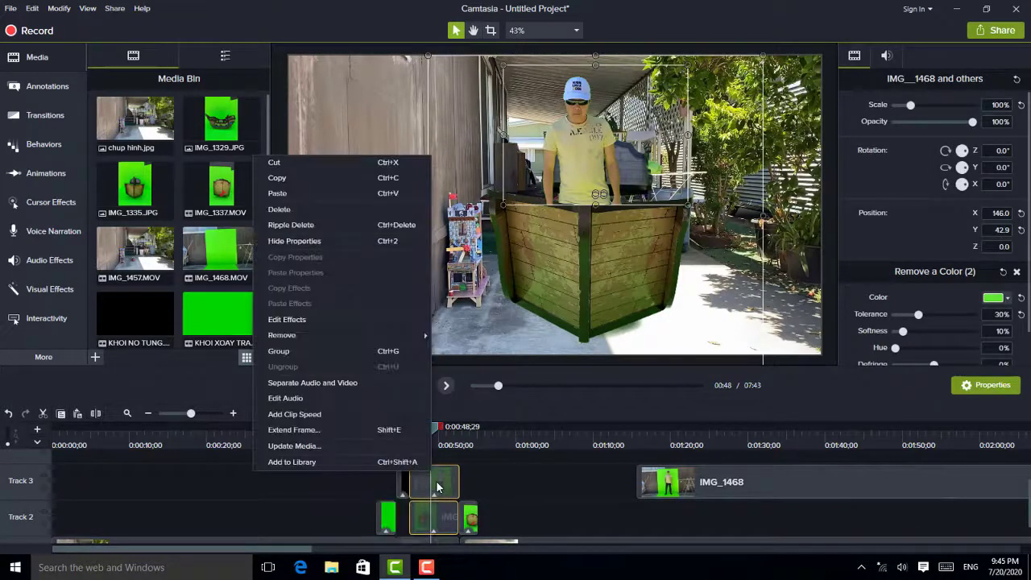
{"action": "left_click", "coordinate": [322, 352]}
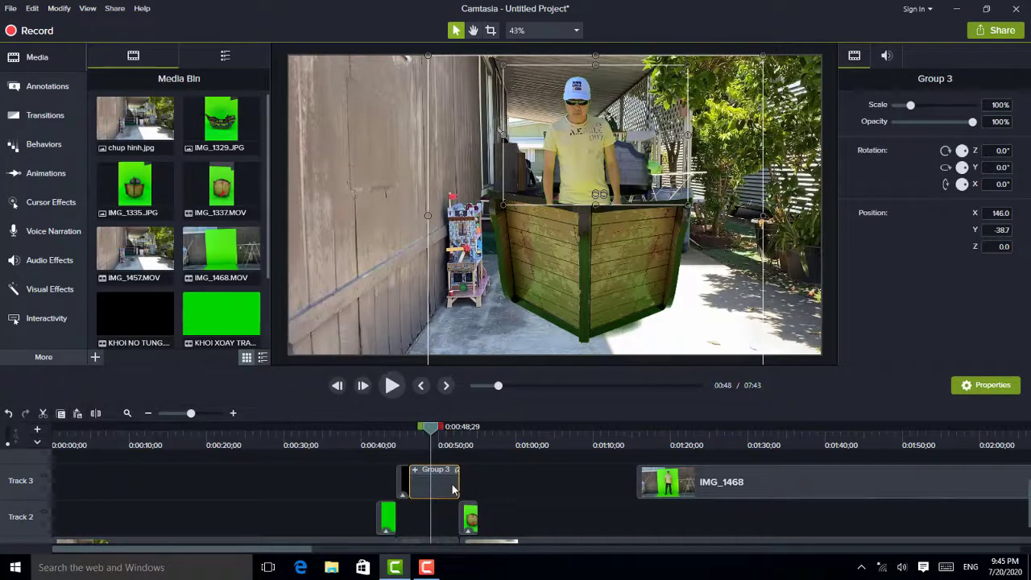
{"action": "left_click_drag", "start_coordinate": [444, 540], "coordinate": [454, 489]}
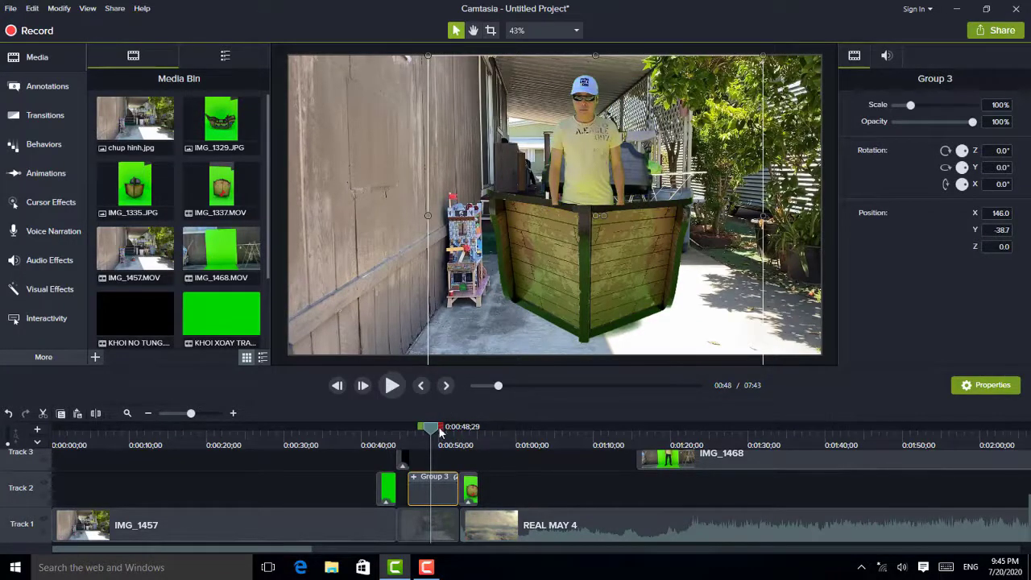
Animate the man-and-boat group from about 0:00:47;17 with a Custom animation rising above the canvas to X 234.4, Y 1,003.2, extended to the group's end.
{"action": "mouse_move", "coordinate": [432, 434]}
{"action": "left_mouse_down"}
{"action": "mouse_move", "coordinate": [406, 436]}
{"action": "mouse_move", "coordinate": [449, 436]}
{"action": "mouse_move", "coordinate": [418, 443]}
{"action": "left_mouse_up"}
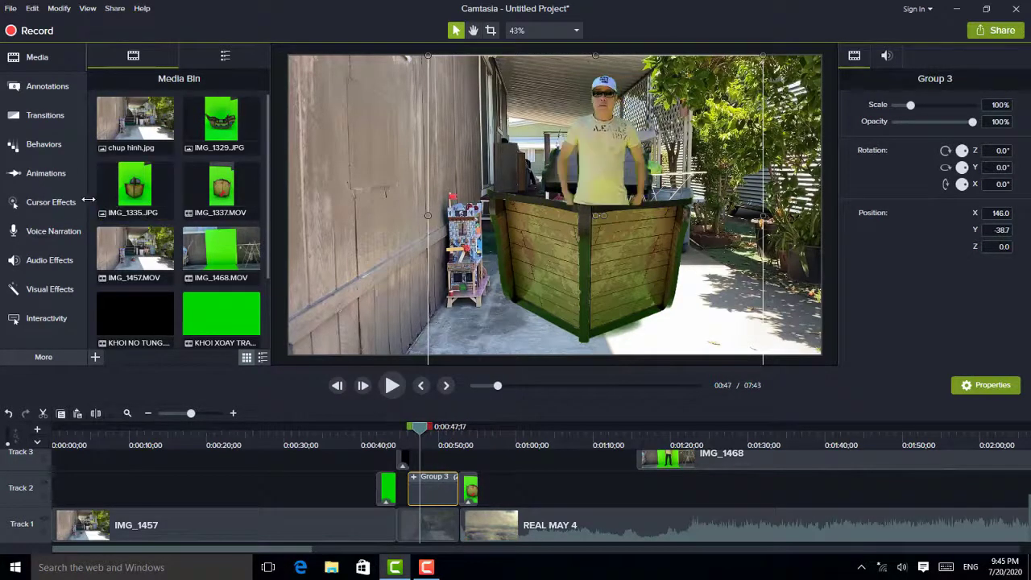
{"action": "left_click", "coordinate": [45, 174]}
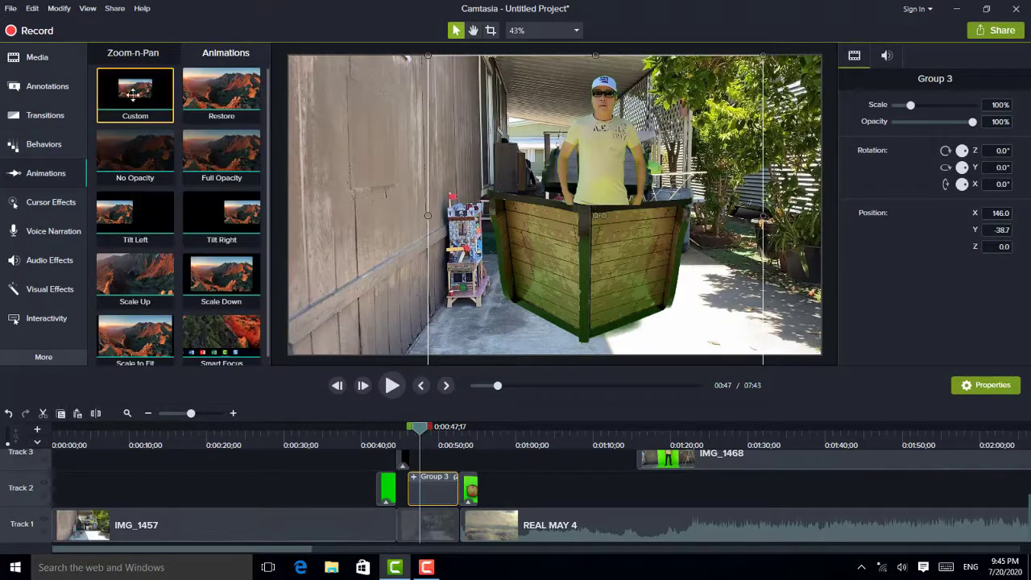
{"action": "left_click_drag", "start_coordinate": [150, 93], "coordinate": [430, 493]}
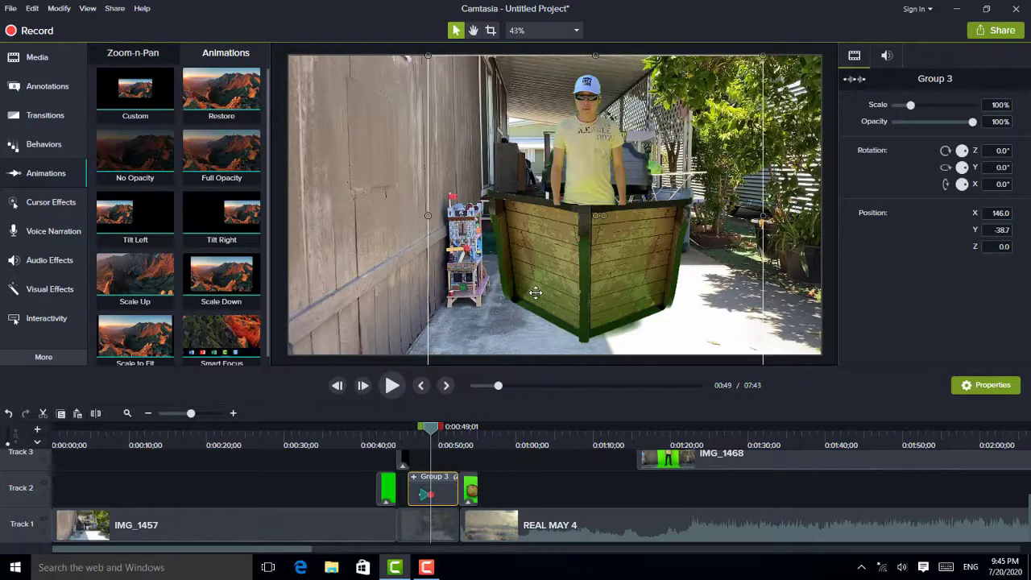
{"action": "left_click_drag", "start_coordinate": [548, 288], "coordinate": [575, 6]}
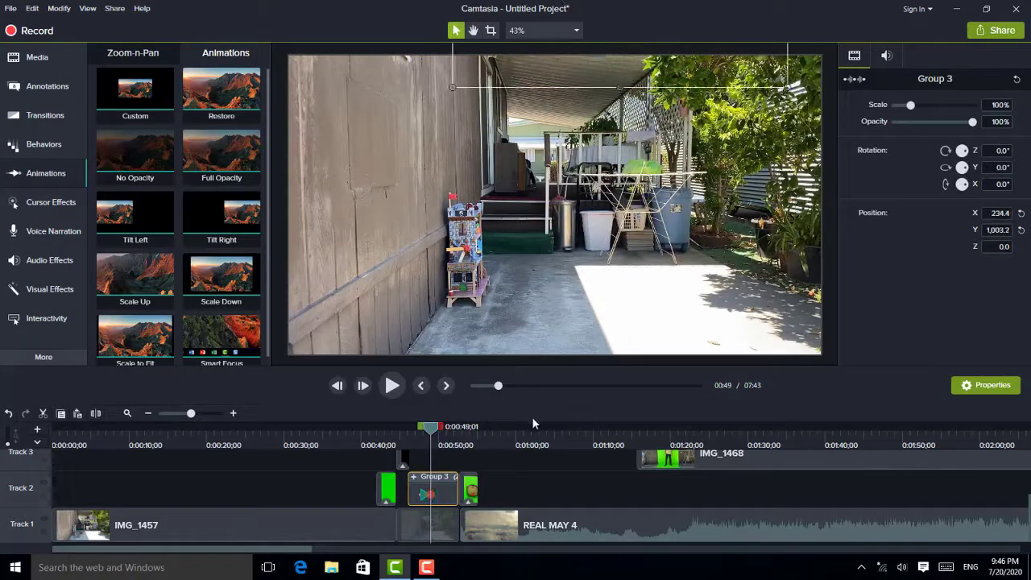
{"action": "left_click_drag", "start_coordinate": [431, 494], "coordinate": [467, 499]}
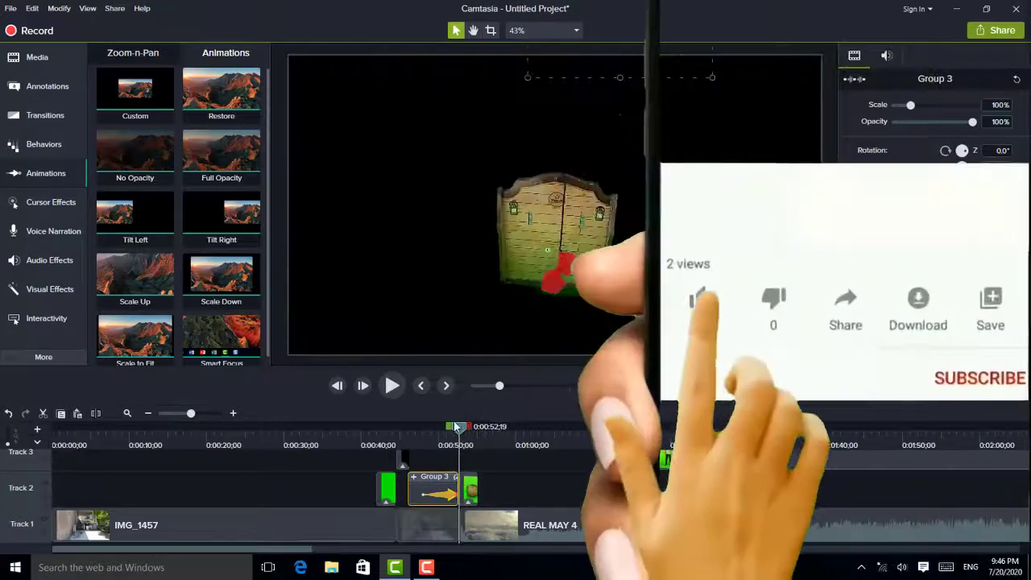
{"action": "left_click_drag", "start_coordinate": [457, 439], "coordinate": [373, 463]}
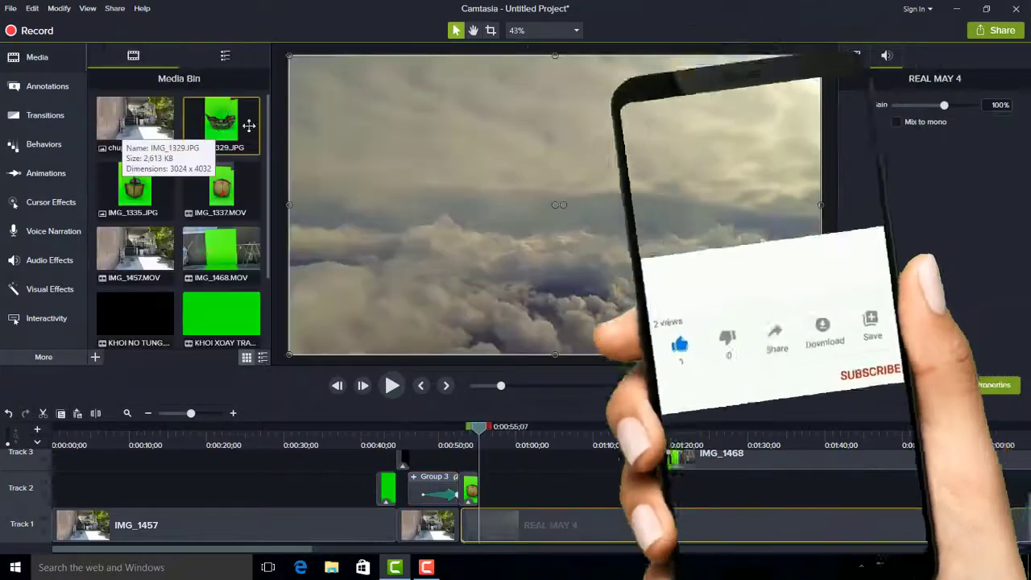
Add IMG_1329.JPG to Track 2 at 0:00:55;07 and crop off the areas above and below the ship.
{"action": "right_click", "coordinate": [229, 136]}
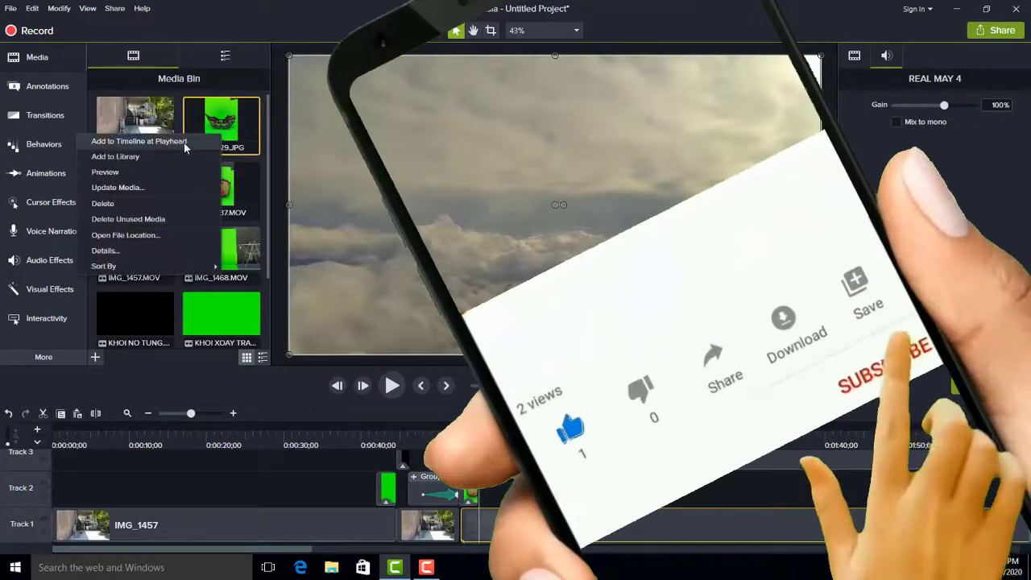
{"action": "left_click", "coordinate": [138, 141]}
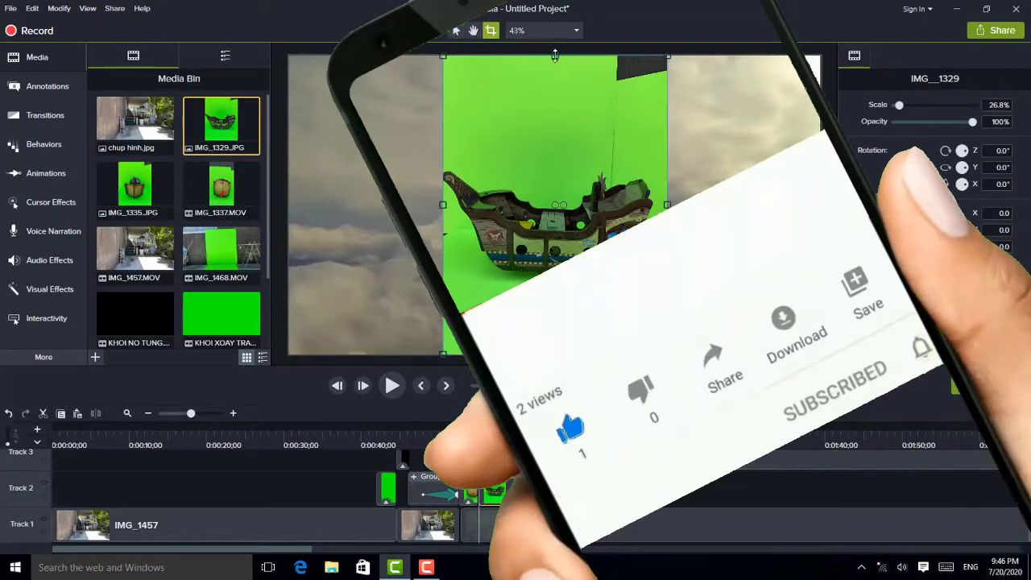
{"action": "left_click_drag", "start_coordinate": [556, 59], "coordinate": [555, 107]}
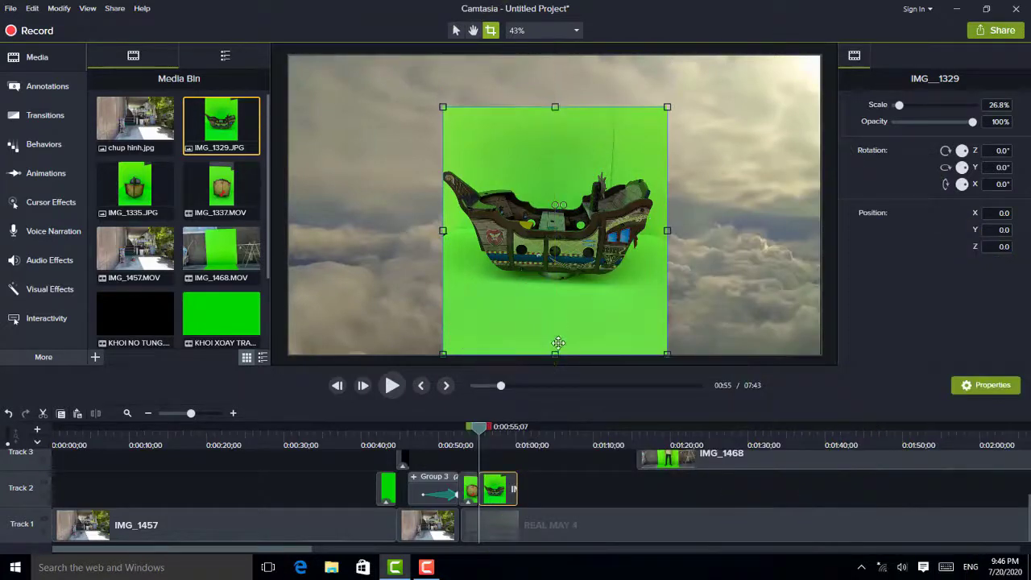
{"action": "left_click_drag", "start_coordinate": [557, 329], "coordinate": [566, 274]}
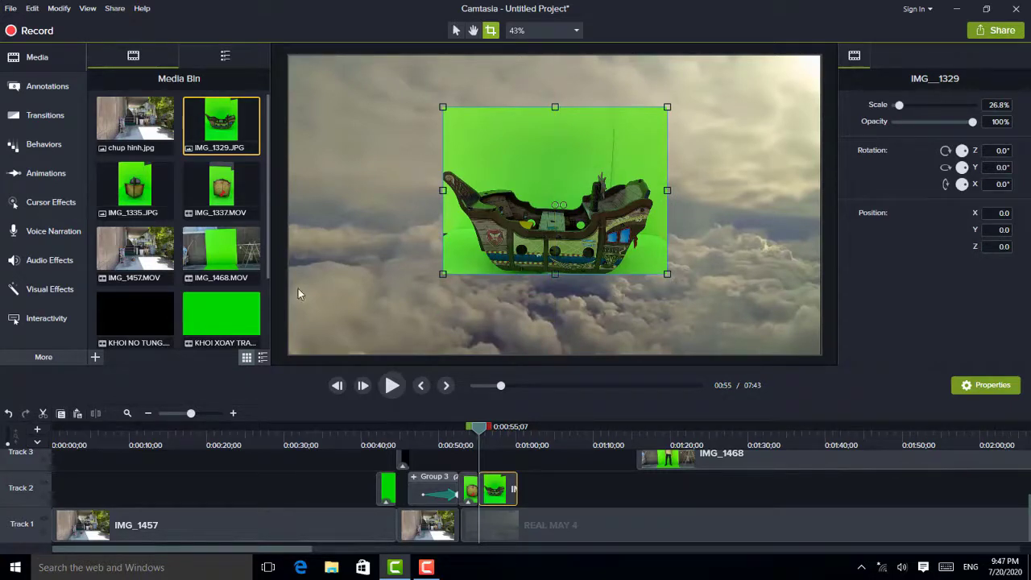
Apply Remove a Color to the IMG_1329 ship image, sampling the green backdrop above the ship.
{"action": "left_click", "coordinate": [72, 290]}
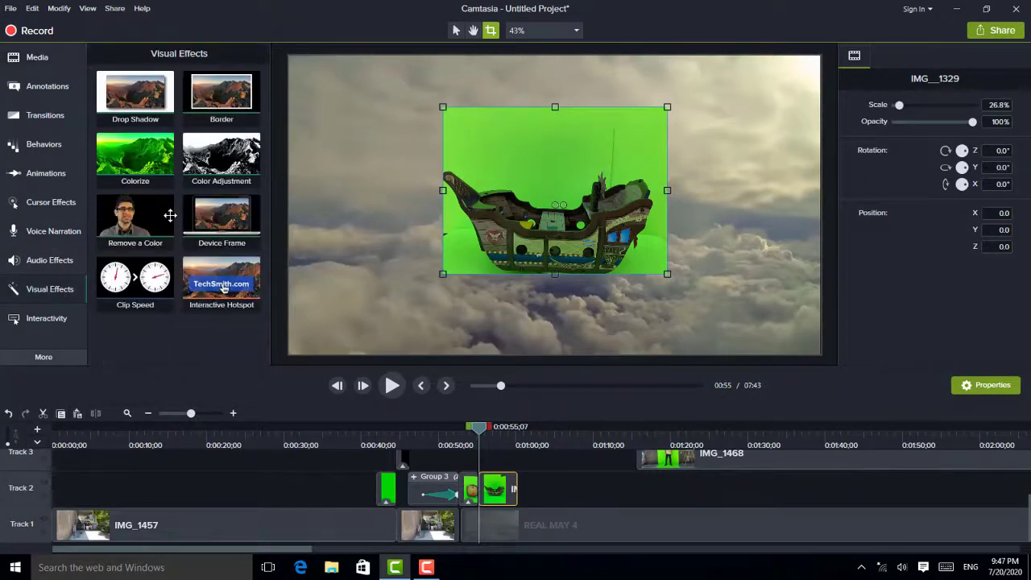
{"action": "left_click_drag", "start_coordinate": [148, 219], "coordinate": [495, 490]}
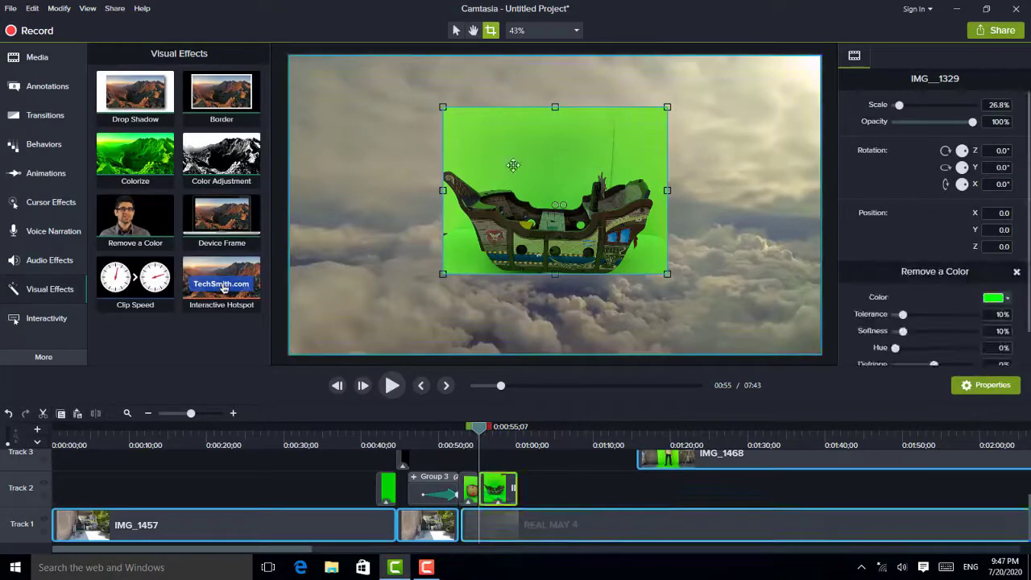
{"action": "left_click", "coordinate": [1007, 262]}
{"action": "left_click", "coordinate": [1006, 291]}
{"action": "left_click", "coordinate": [570, 149]}
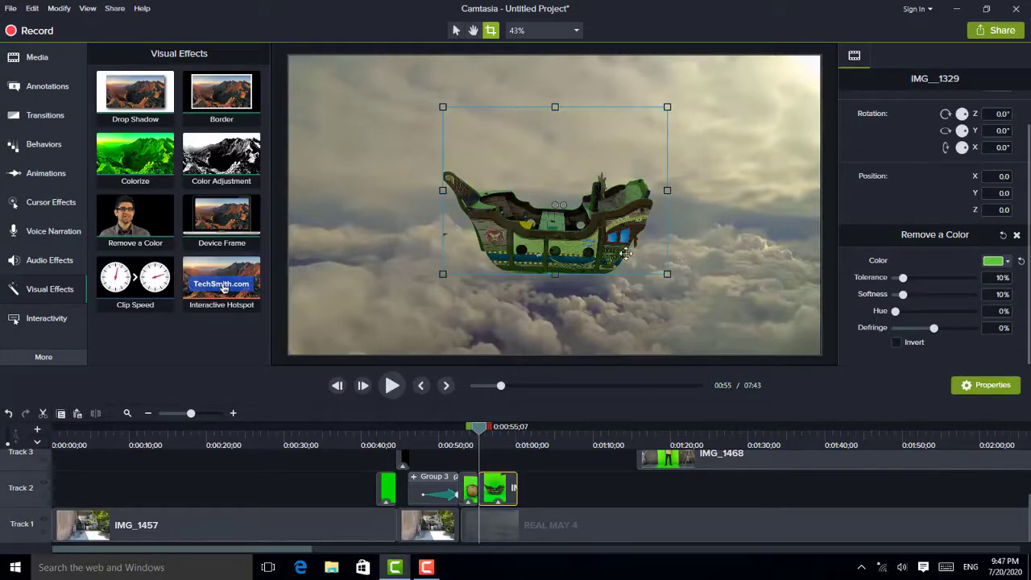
Mirror the ship image by setting its Y rotation to 180°.
{"action": "left_click", "coordinate": [455, 32]}
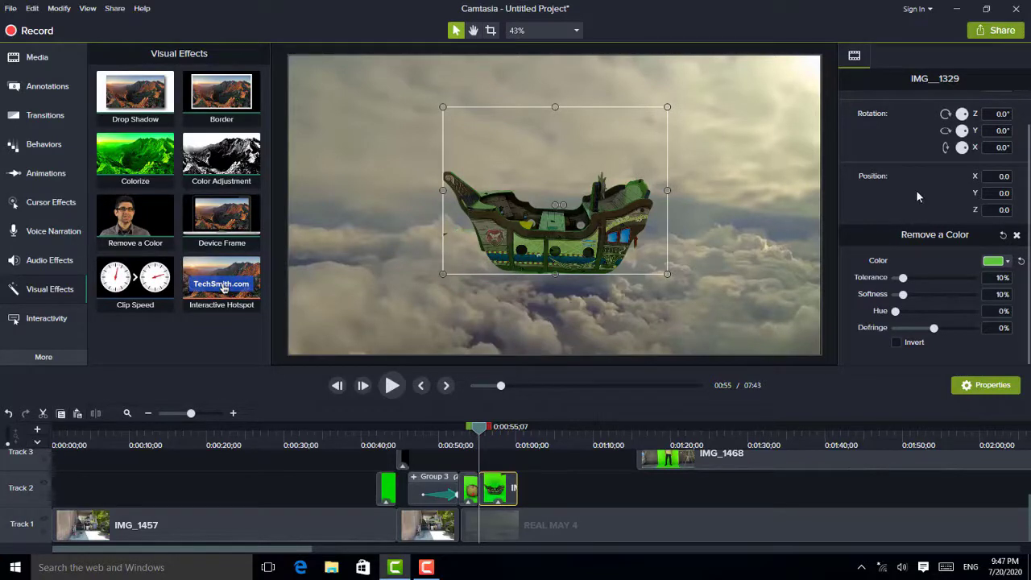
{"action": "scroll", "coordinate": [917, 194], "scroll_direction": "up", "scroll_amount": 1}
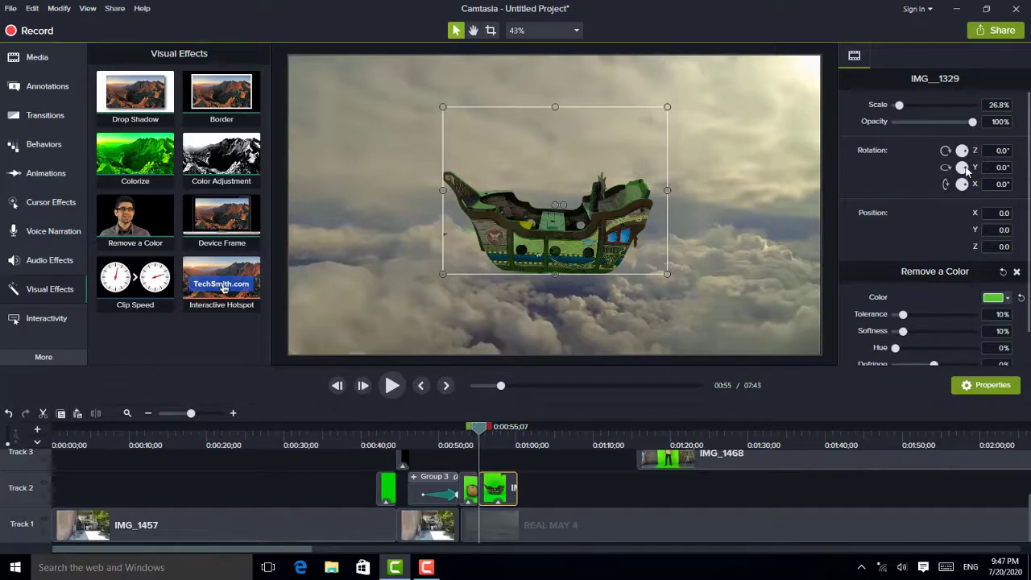
{"action": "left_click_drag", "start_coordinate": [967, 171], "coordinate": [953, 172]}
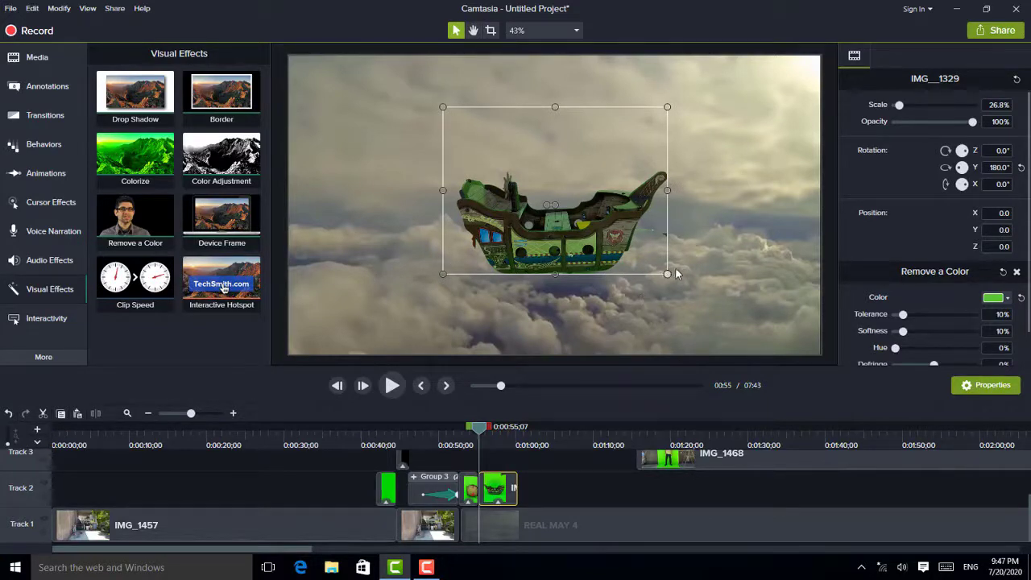
Enlarge the ship image to 34.5% scale and move it higher over the clouds.
{"action": "left_click_drag", "start_coordinate": [667, 274], "coordinate": [714, 308]}
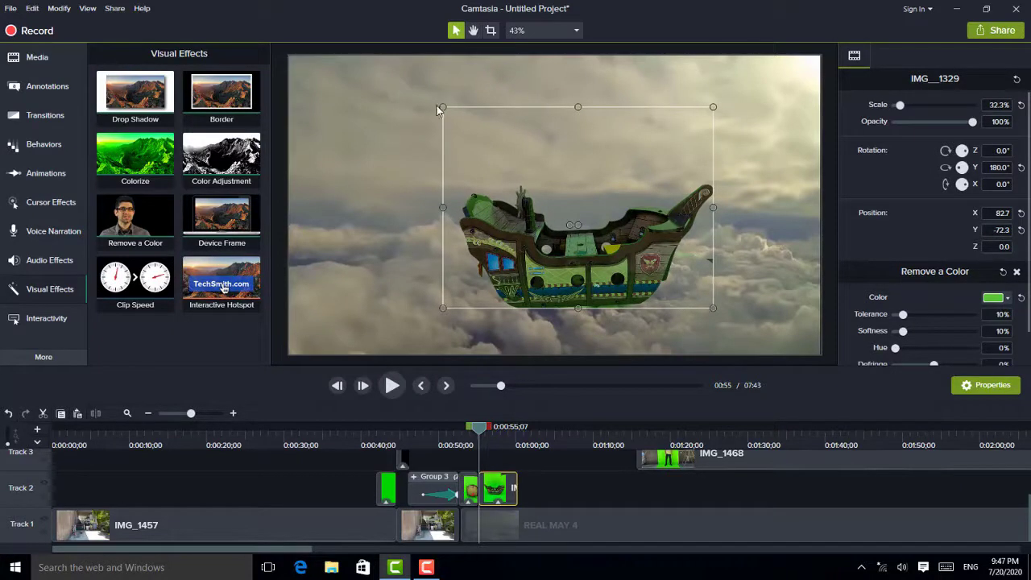
{"action": "left_click_drag", "start_coordinate": [443, 106], "coordinate": [414, 85]}
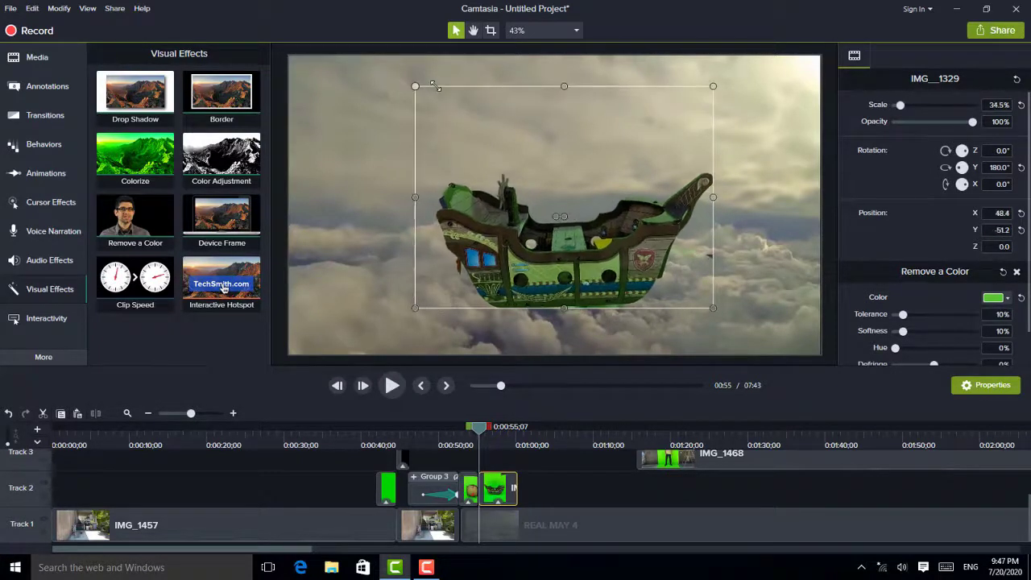
{"action": "left_click_drag", "start_coordinate": [548, 213], "coordinate": [548, 172]}
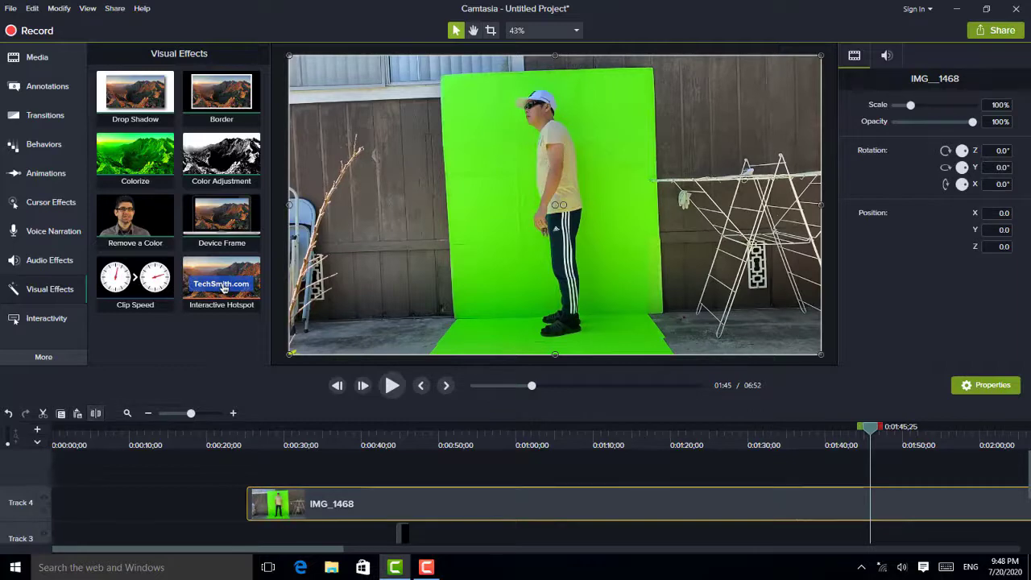
Cut away the part of IMG_1468 before 0:01:45;25 and move the remaining clip to Track 3, starting above the ship image.
{"action": "left_click", "coordinate": [95, 413]}
{"action": "right_click", "coordinate": [797, 498]}
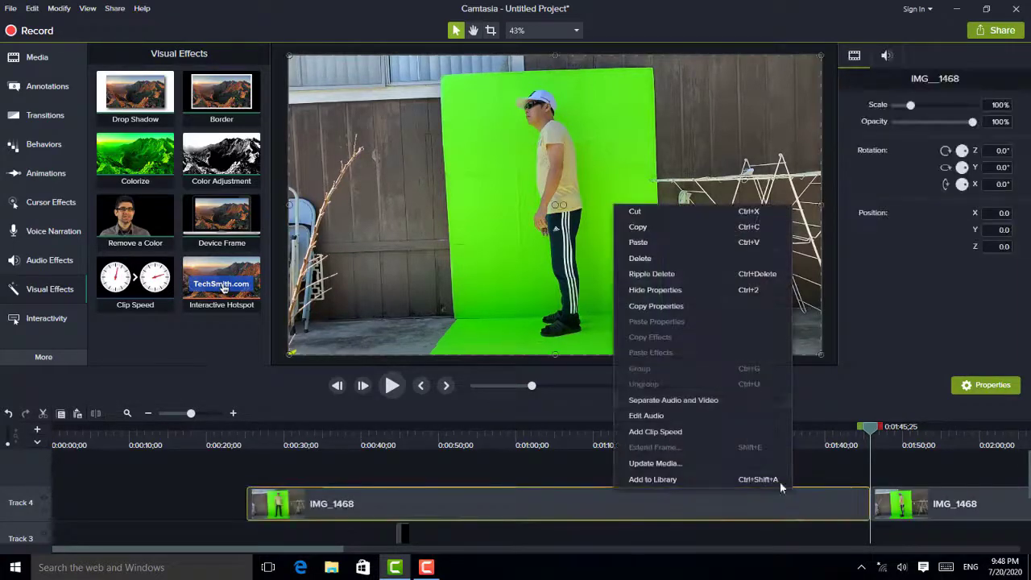
{"action": "left_click", "coordinate": [668, 259]}
{"action": "left_click_drag", "start_coordinate": [949, 504], "coordinate": [557, 505]}
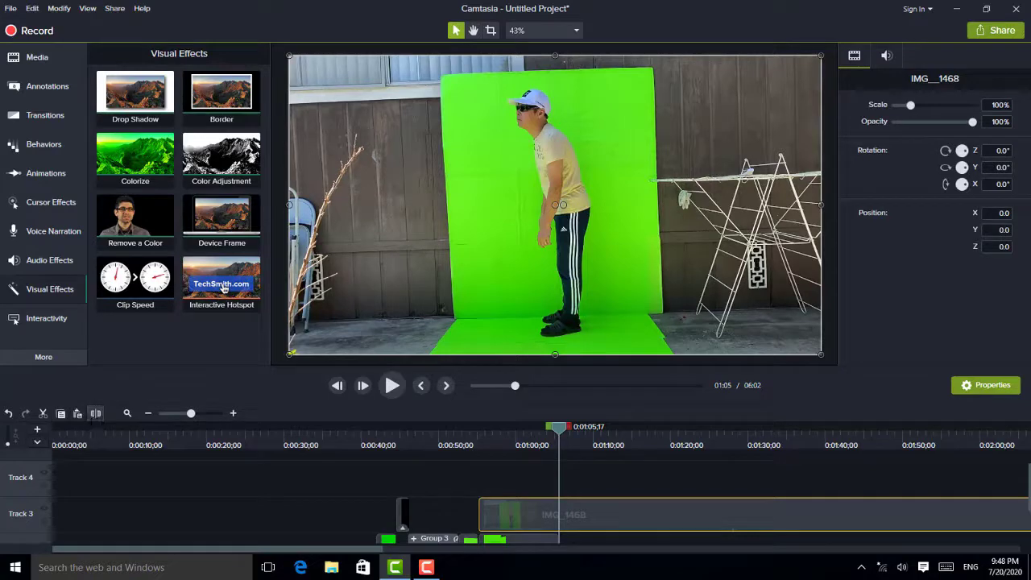
Cut off IMG_1468 and the REAL MAY 4 cloud clip at 0:01:05;17, deleting the remainder of each.
{"action": "right_click", "coordinate": [645, 506]}
{"action": "left_click", "coordinate": [538, 265]}
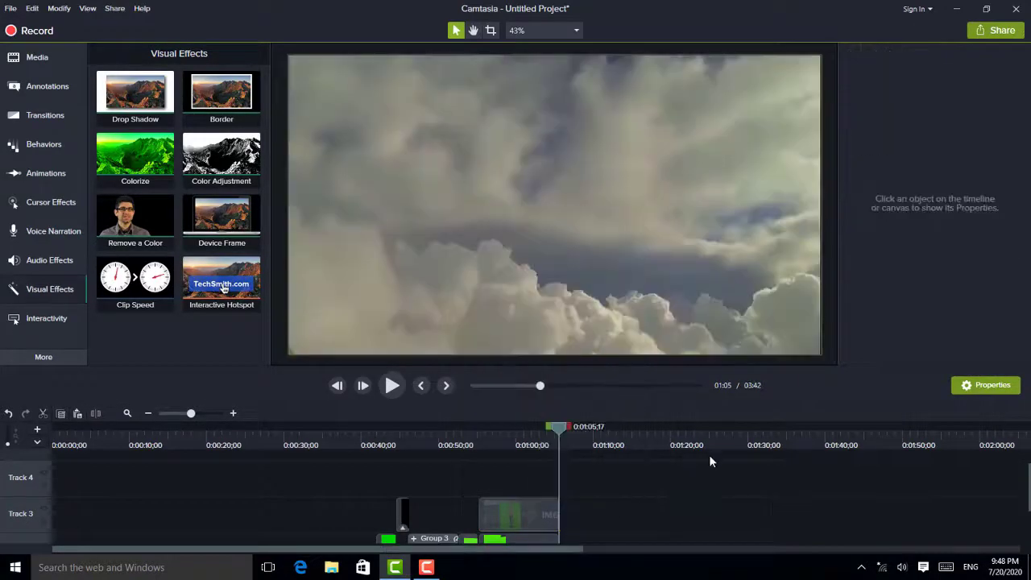
{"action": "scroll", "coordinate": [699, 476], "scroll_direction": "down", "scroll_amount": 2}
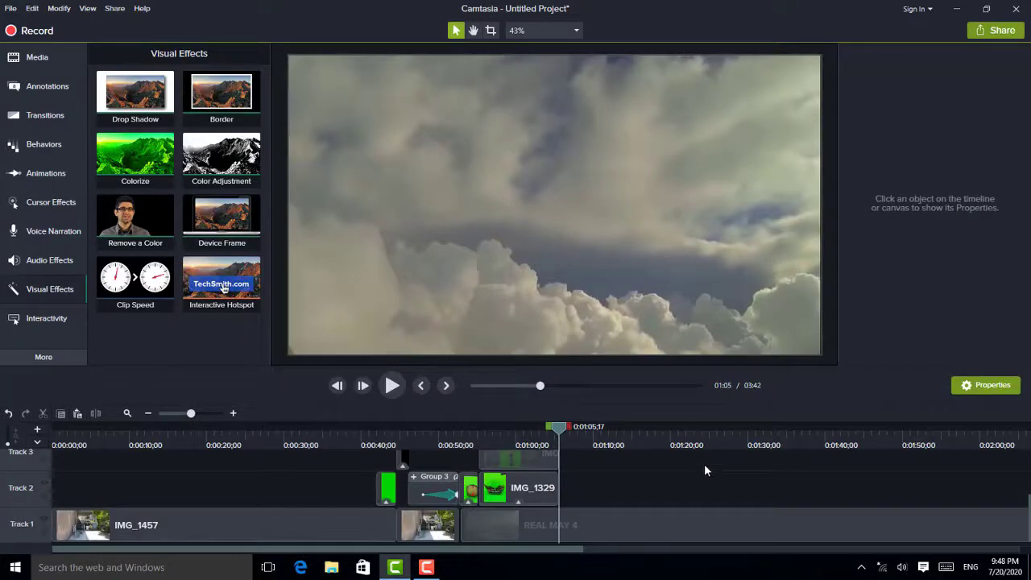
{"action": "left_click", "coordinate": [614, 528]}
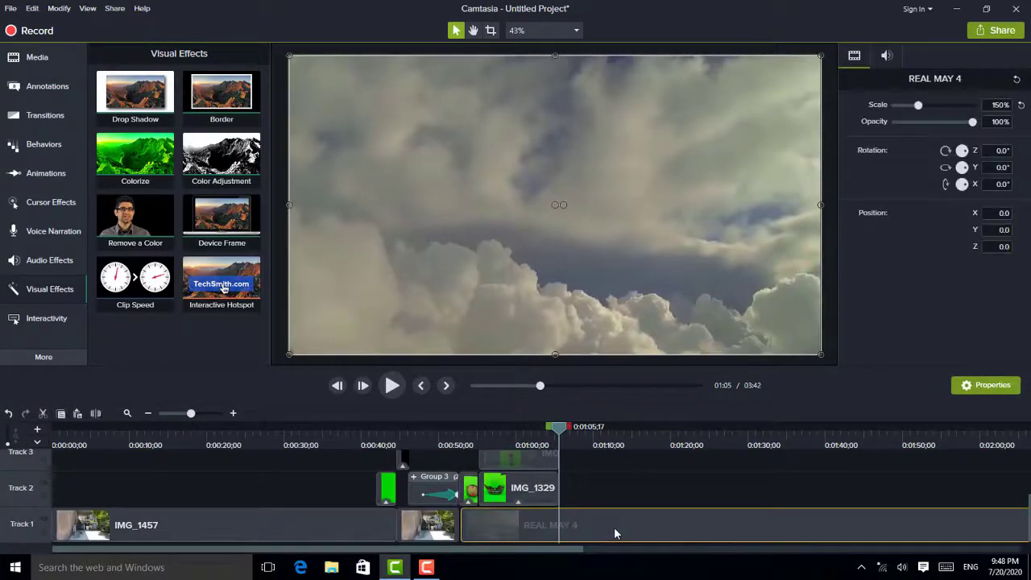
{"action": "right_click", "coordinate": [614, 527]}
{"action": "key", "text": "Escape"}
{"action": "left_click", "coordinate": [616, 527]}
{"action": "right_click", "coordinate": [617, 527]}
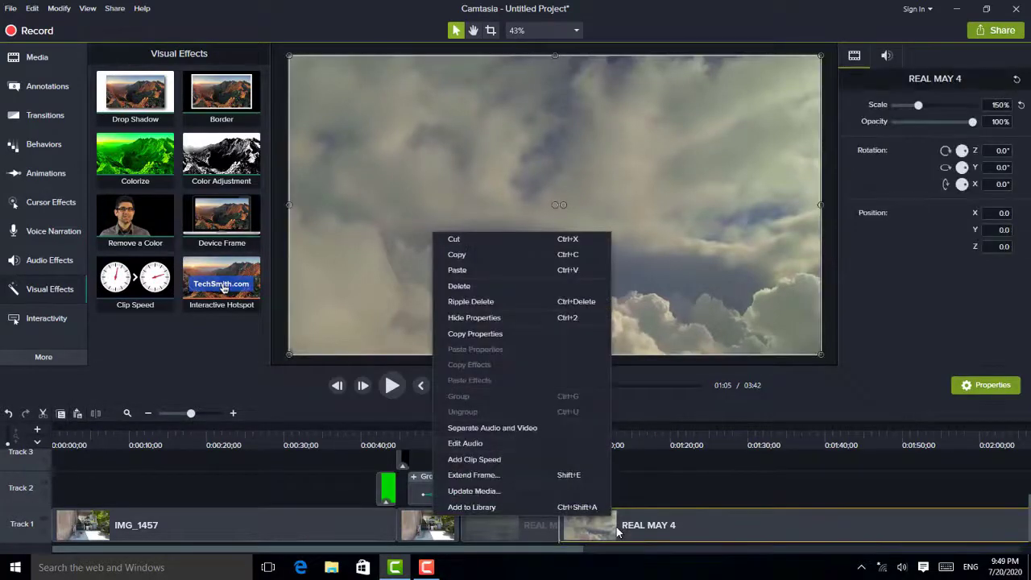
{"action": "left_click", "coordinate": [517, 290]}
Crop both sides and the top of IMG_1468 so only the green backdrop surrounds the man.
{"action": "scroll", "coordinate": [607, 516], "scroll_direction": "up", "scroll_amount": 1}
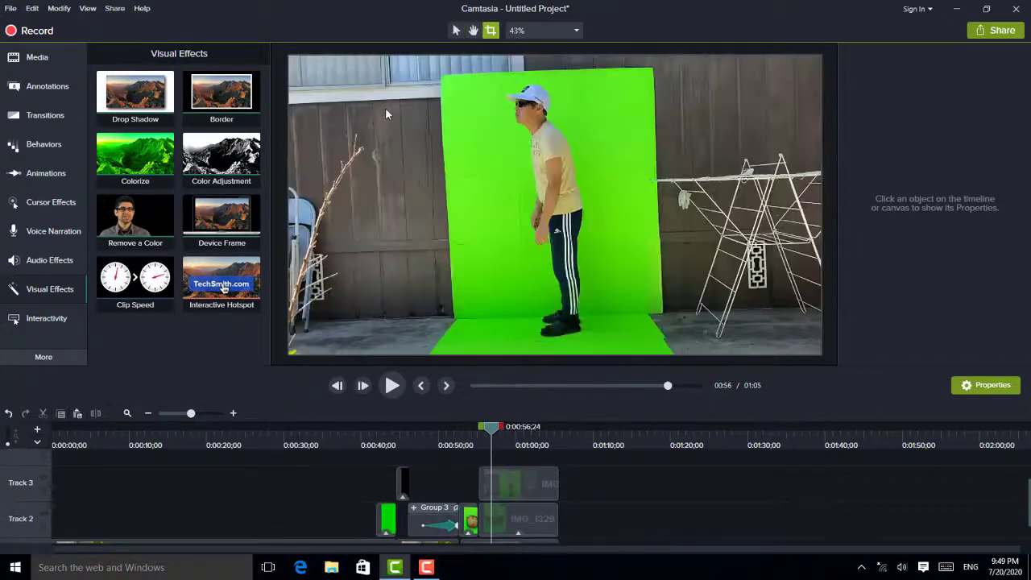
{"action": "left_click", "coordinate": [534, 497]}
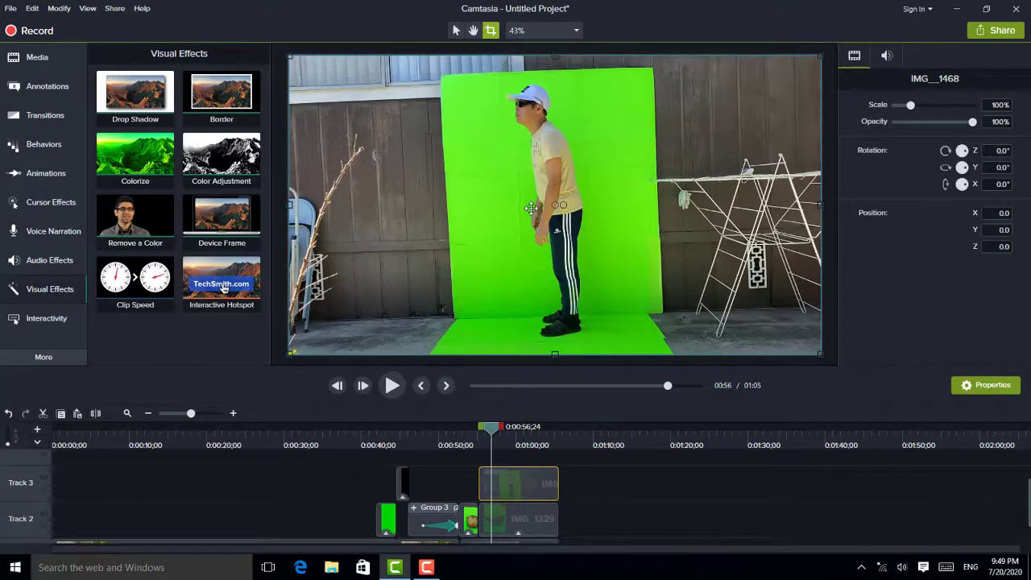
{"action": "left_click_drag", "start_coordinate": [291, 205], "coordinate": [469, 204]}
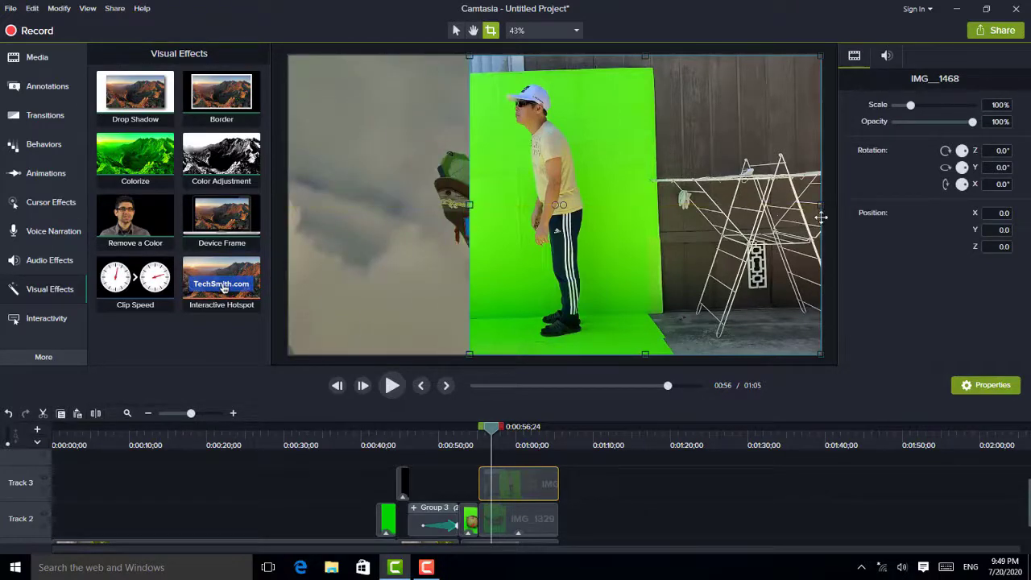
{"action": "left_click_drag", "start_coordinate": [821, 204], "coordinate": [646, 222]}
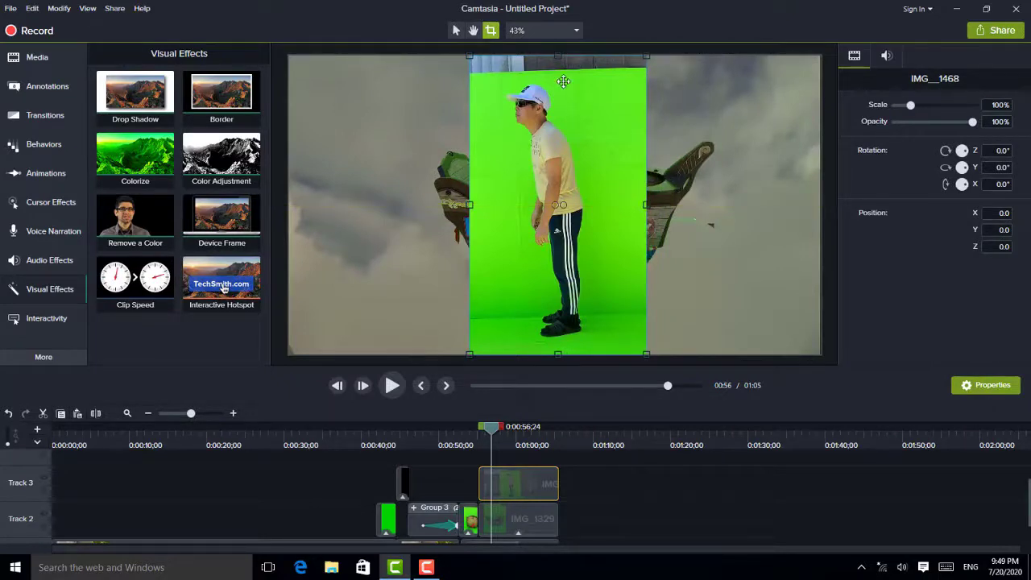
{"action": "left_click_drag", "start_coordinate": [558, 60], "coordinate": [558, 75]}
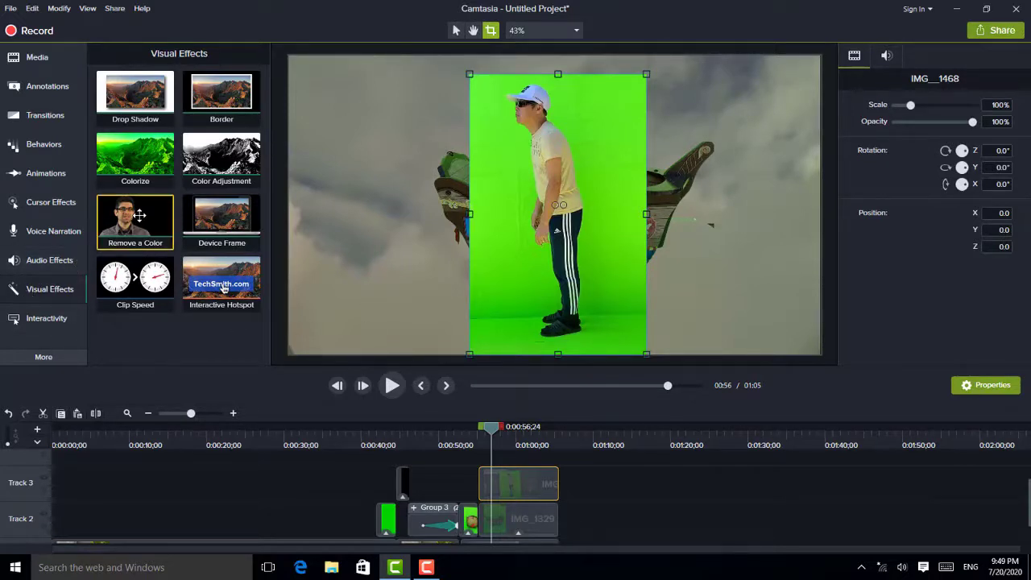
Apply Remove a Color to IMG_1468, sampling the green backdrop and setting the tolerance to 33%.
{"action": "left_click_drag", "start_coordinate": [141, 224], "coordinate": [496, 260]}
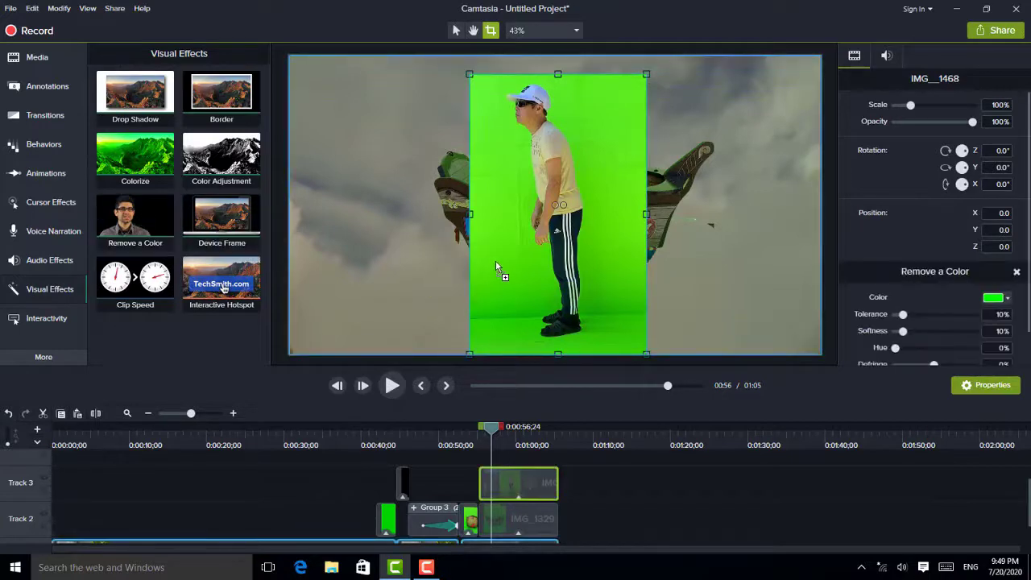
{"action": "left_click", "coordinate": [999, 261]}
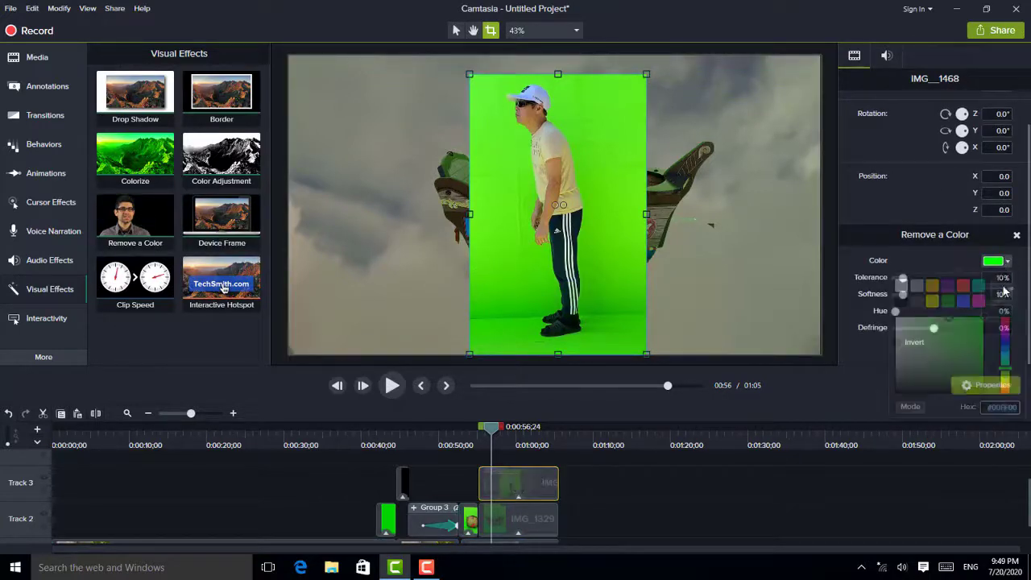
{"action": "left_click", "coordinate": [1004, 294]}
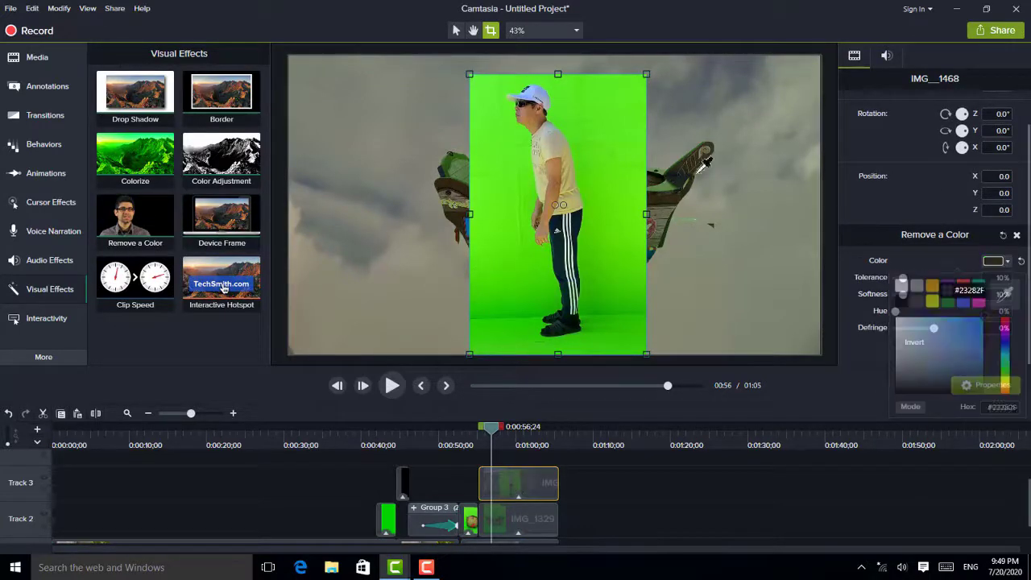
{"action": "left_click", "coordinate": [643, 145]}
{"action": "left_click_drag", "start_coordinate": [903, 278], "coordinate": [925, 280]}
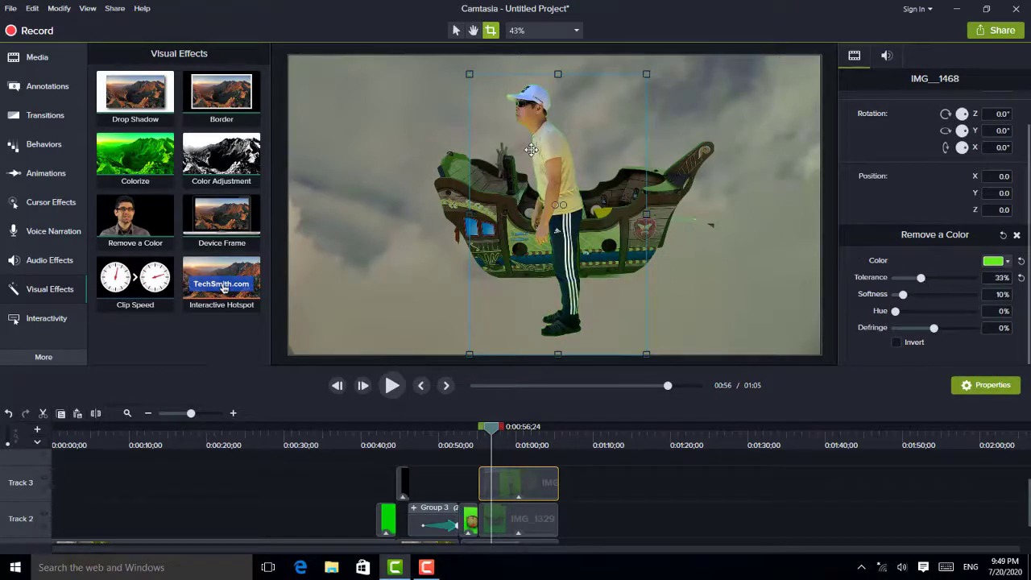
Mirror the man with a Y rotation of 180° and move him over the ship's front at X 227.9, Y 67.4.
{"action": "left_click", "coordinate": [456, 30]}
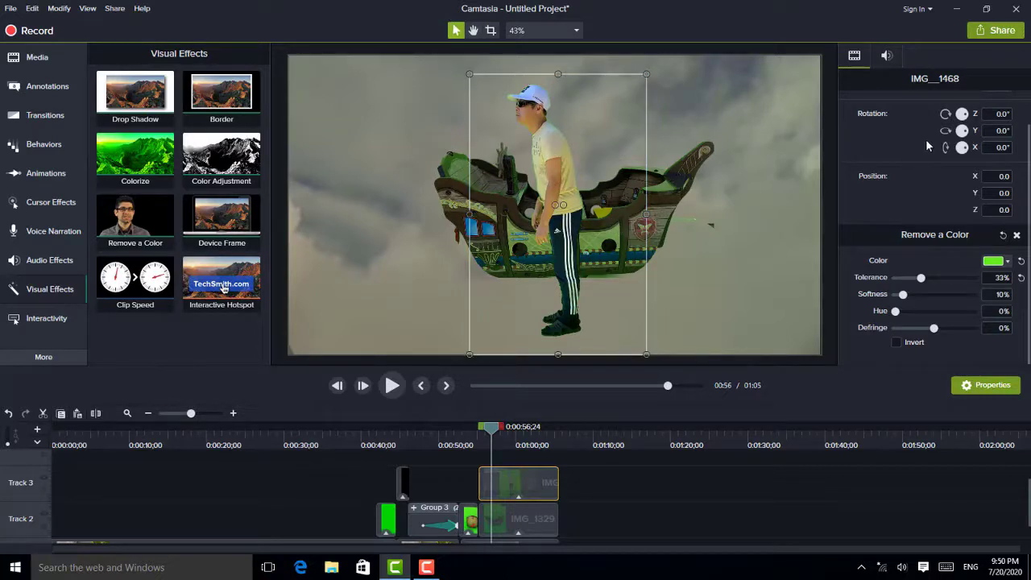
{"action": "left_click_drag", "start_coordinate": [967, 134], "coordinate": [960, 136]}
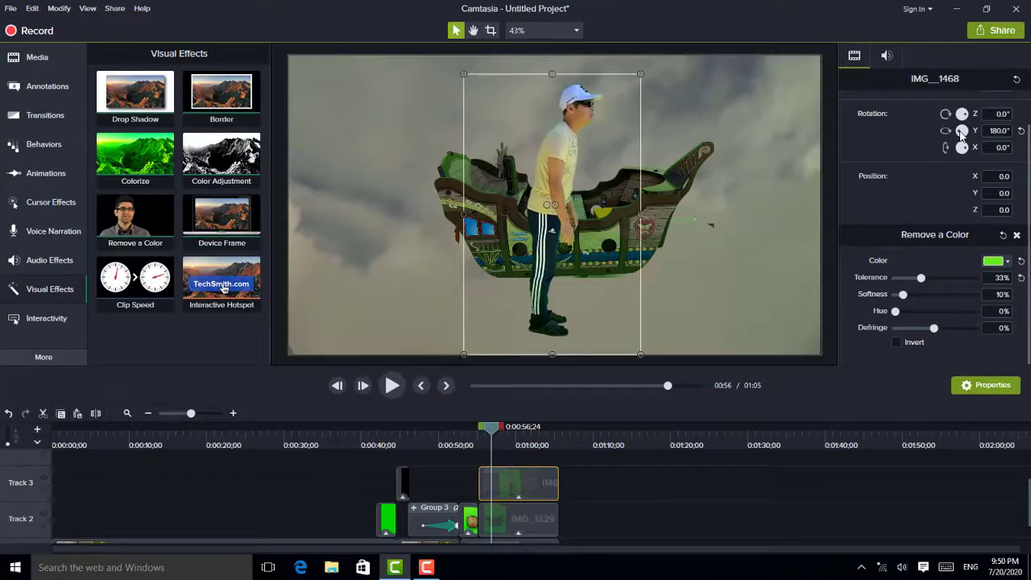
{"action": "left_click_drag", "start_coordinate": [596, 175], "coordinate": [662, 162]}
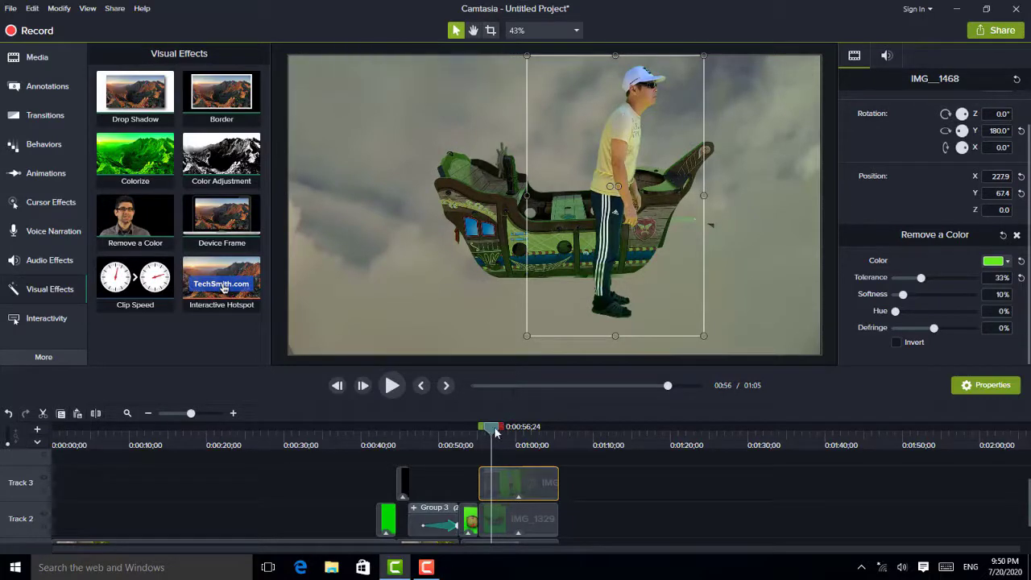
Crop the bottom of IMG_1468 up to the ship's rail so the man's legs are cut off.
{"action": "left_click_drag", "start_coordinate": [494, 432], "coordinate": [485, 436]}
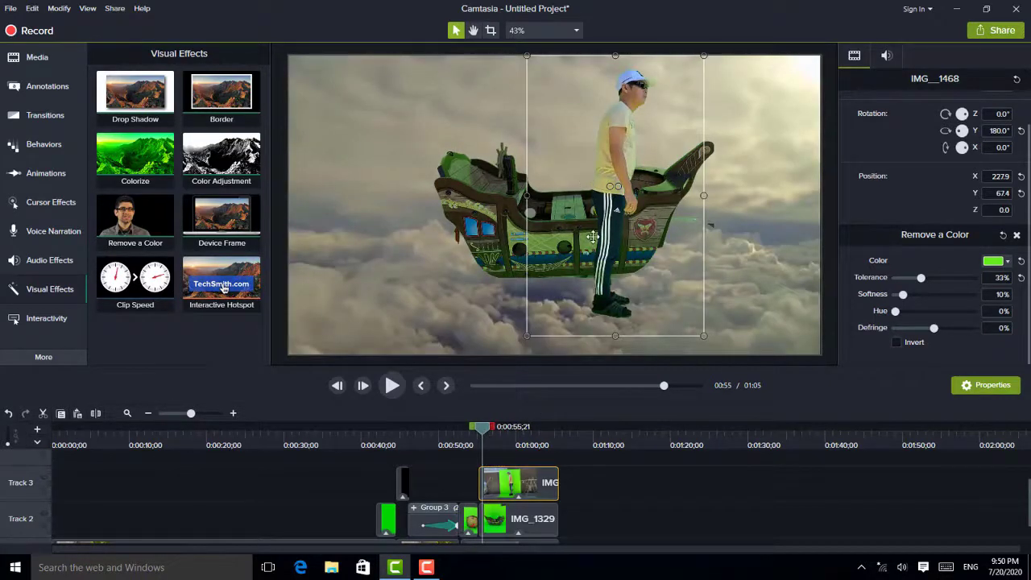
{"action": "left_click", "coordinate": [491, 30]}
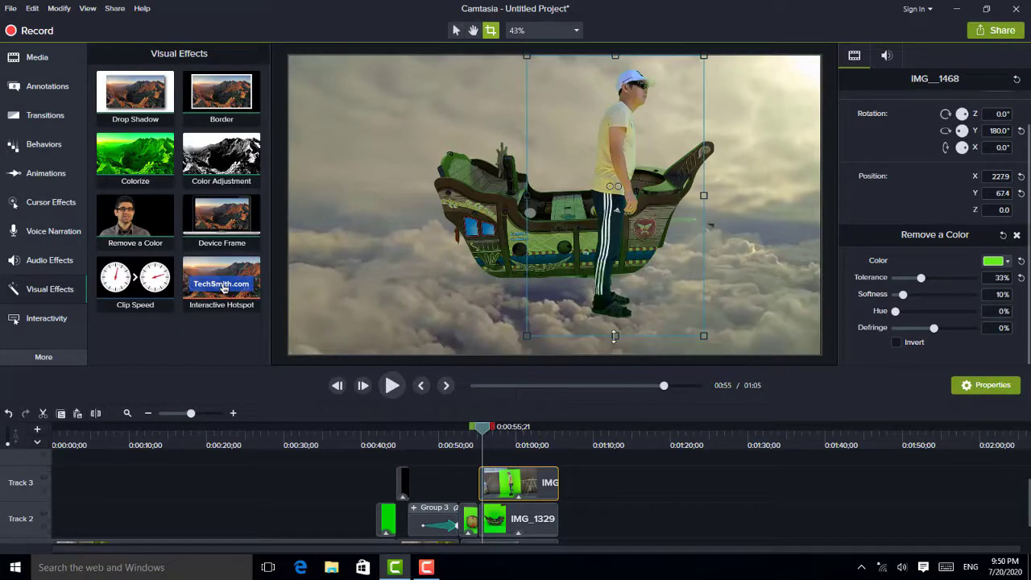
{"action": "left_click_drag", "start_coordinate": [615, 332], "coordinate": [616, 211]}
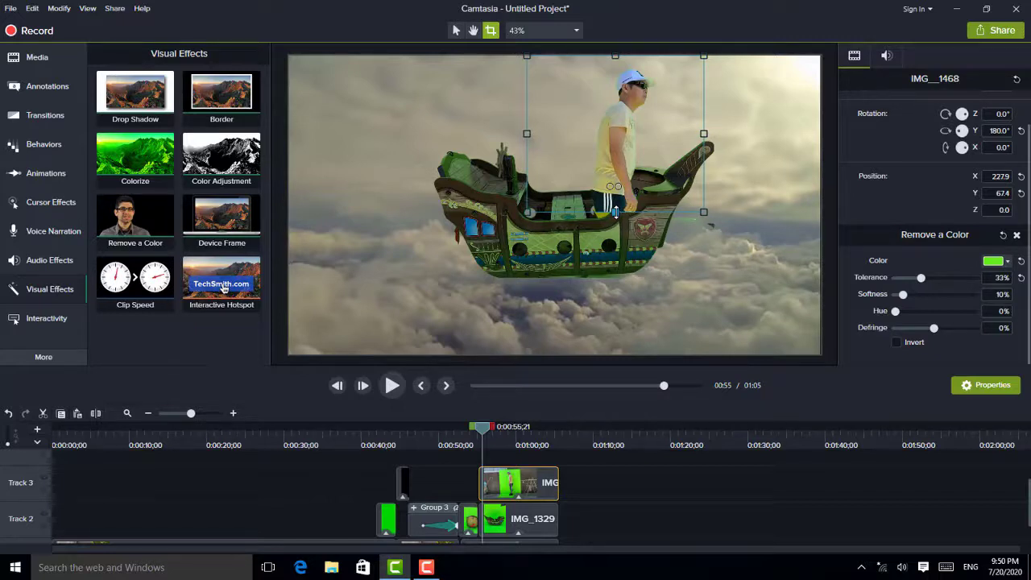
{"action": "left_click", "coordinate": [456, 30]}
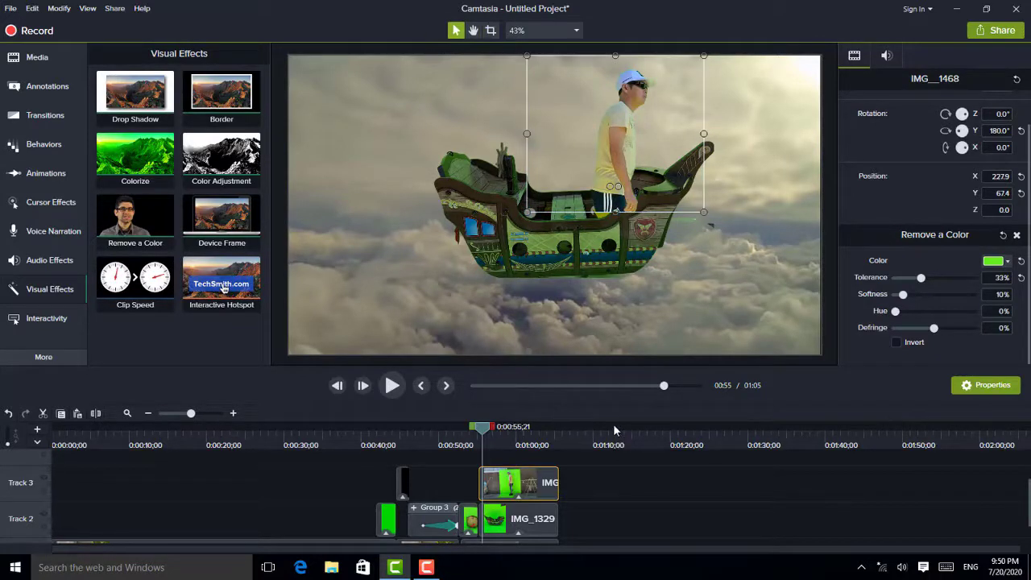
Group the IMG_1468 man clip with the IMG_1329 ship image.
{"action": "left_click", "coordinate": [694, 300]}
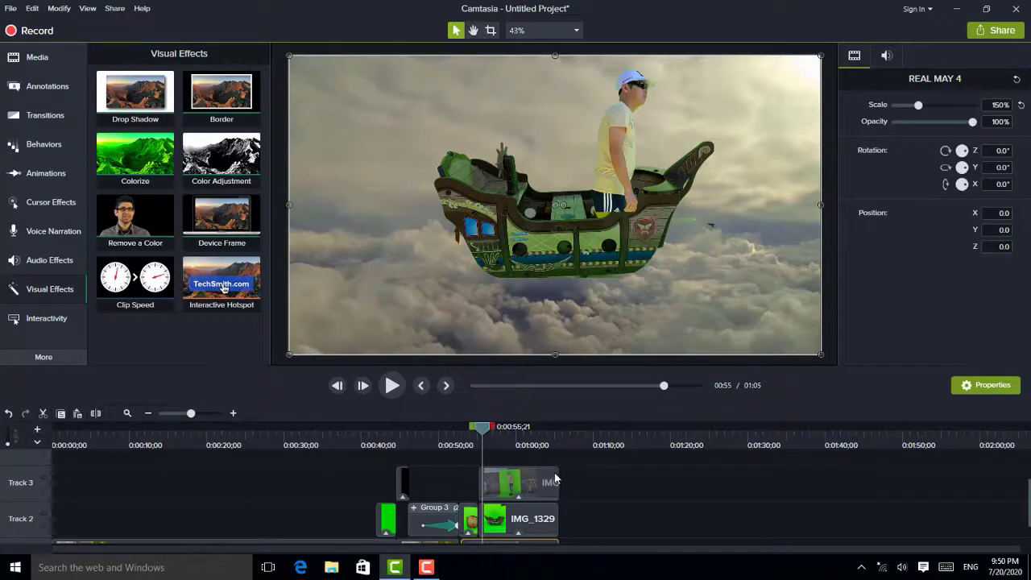
{"action": "left_click_drag", "start_coordinate": [558, 463], "coordinate": [513, 535]}
{"action": "right_click", "coordinate": [513, 516]}
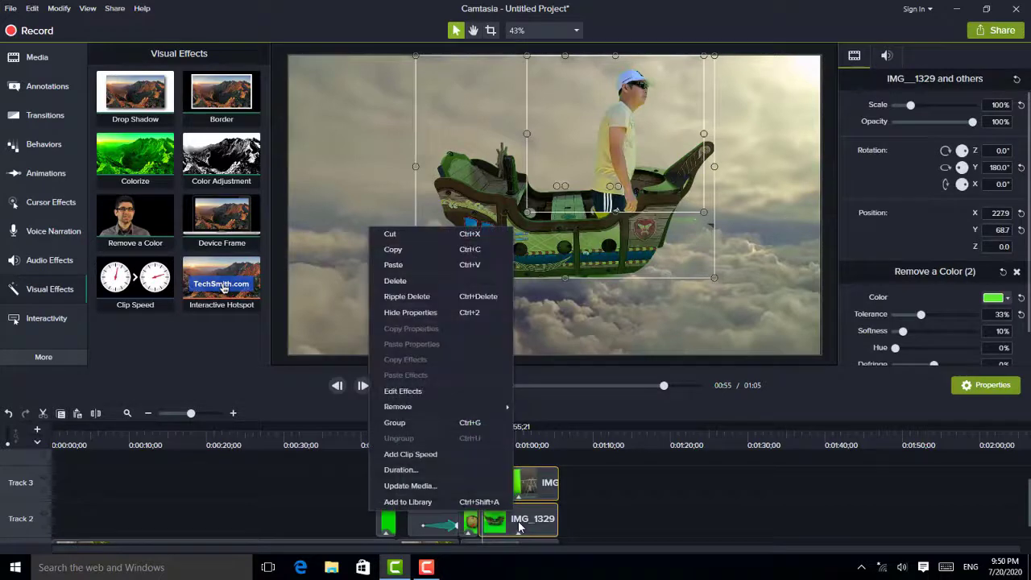
{"action": "left_click", "coordinate": [467, 425]}
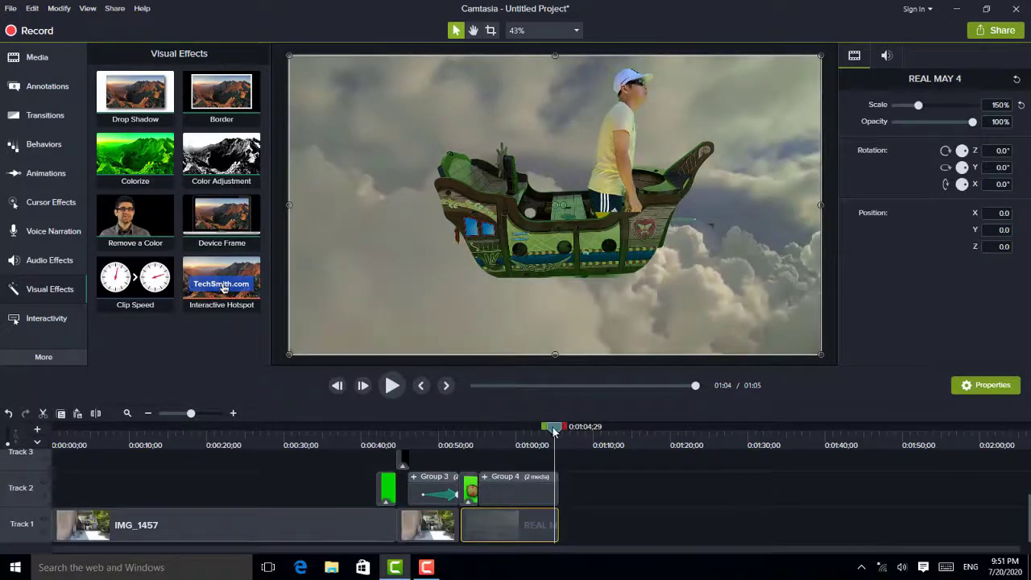
Add a Custom animation near the start of the ship-and-man group, ending at 0:00:57;25.
{"action": "left_click_drag", "start_coordinate": [554, 431], "coordinate": [492, 452]}
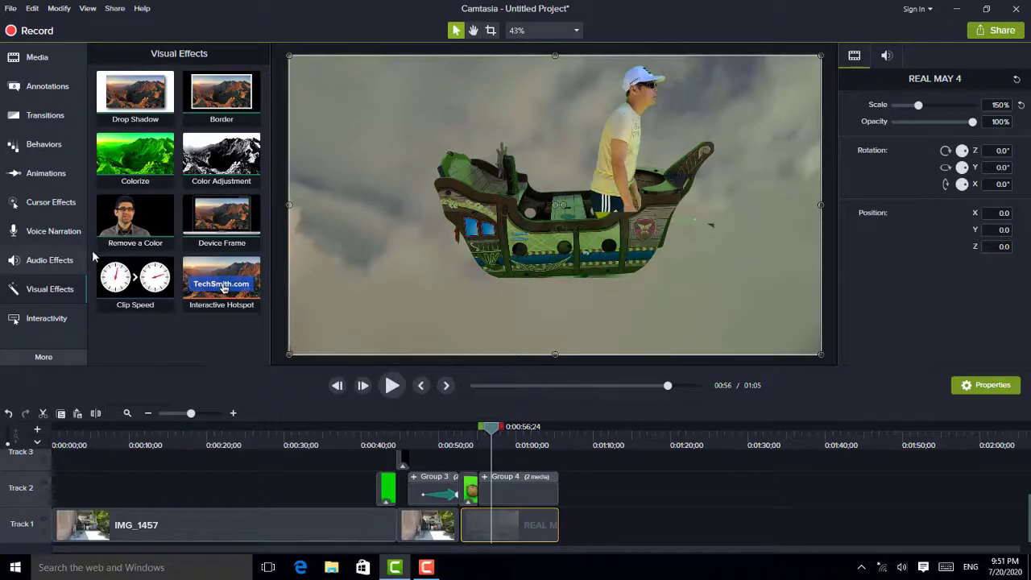
{"action": "left_click", "coordinate": [42, 179]}
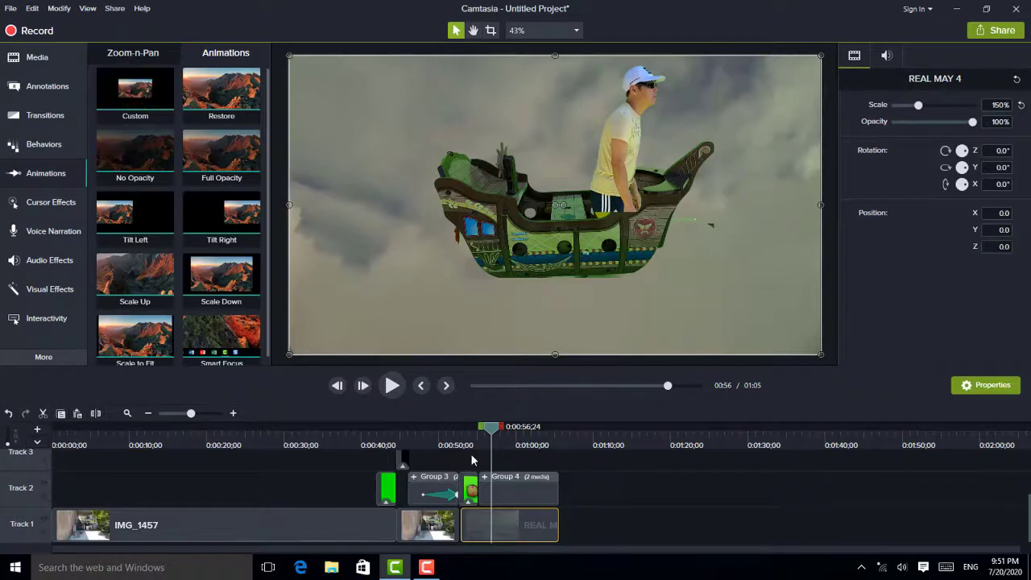
{"action": "left_click_drag", "start_coordinate": [494, 436], "coordinate": [490, 437]}
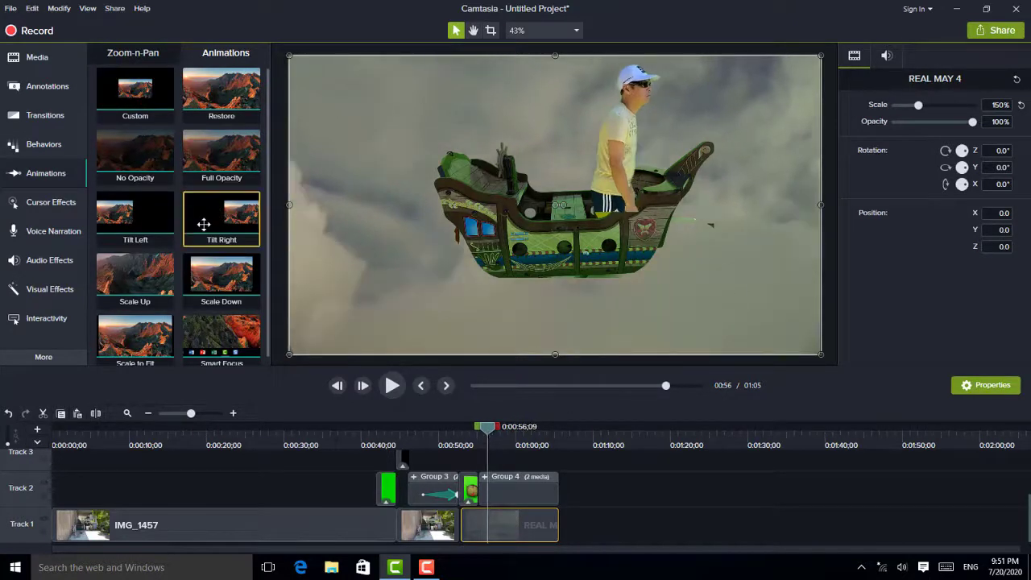
{"action": "left_click_drag", "start_coordinate": [145, 105], "coordinate": [499, 494]}
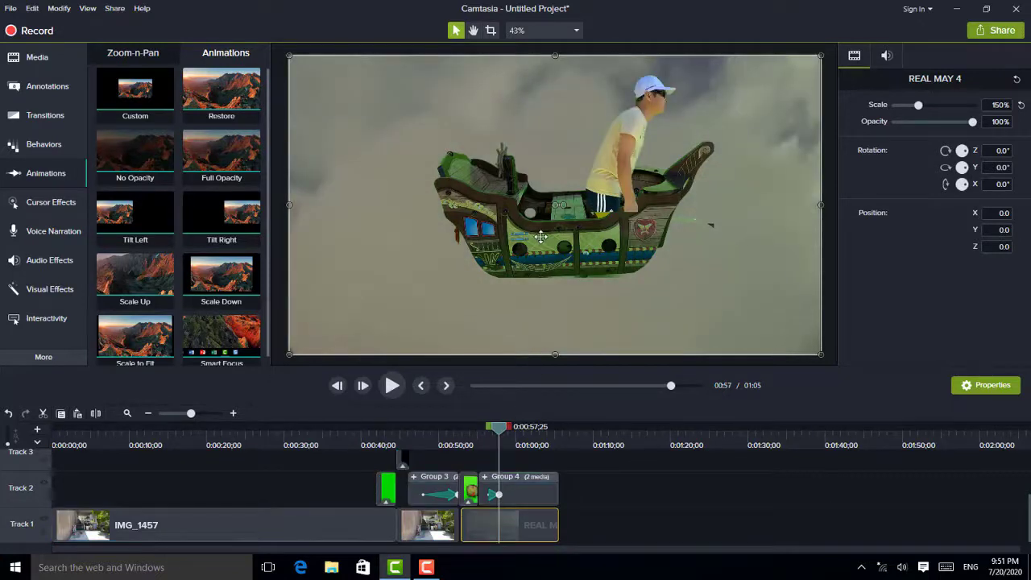
Move the animated group to X -457.1, Y -138.4 in the lower left of the frame and extend its animation to 0:01:00;05.
{"action": "left_click", "coordinate": [544, 498]}
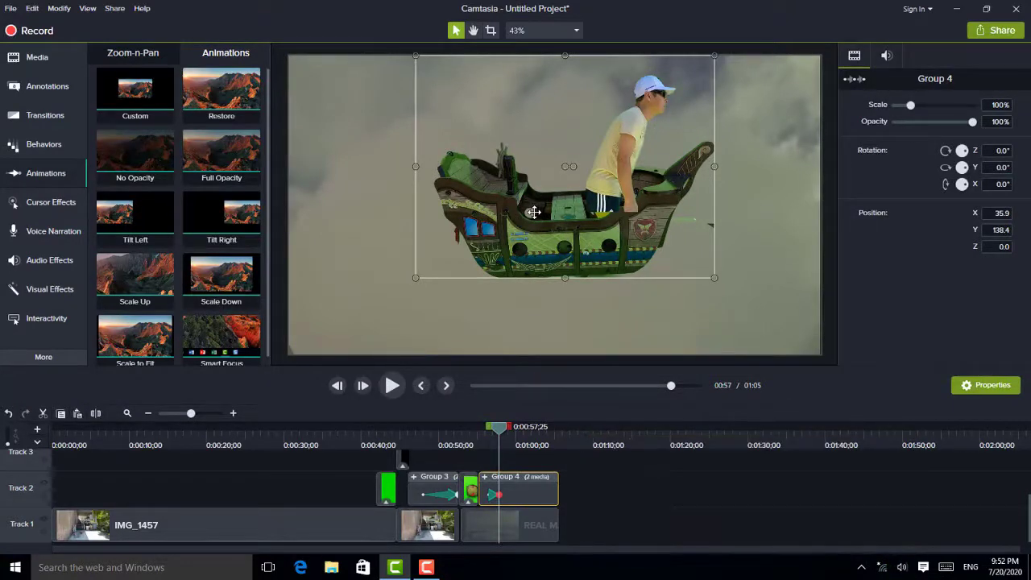
{"action": "left_click_drag", "start_coordinate": [530, 214], "coordinate": [397, 289]}
{"action": "left_click_drag", "start_coordinate": [497, 495], "coordinate": [516, 496]}
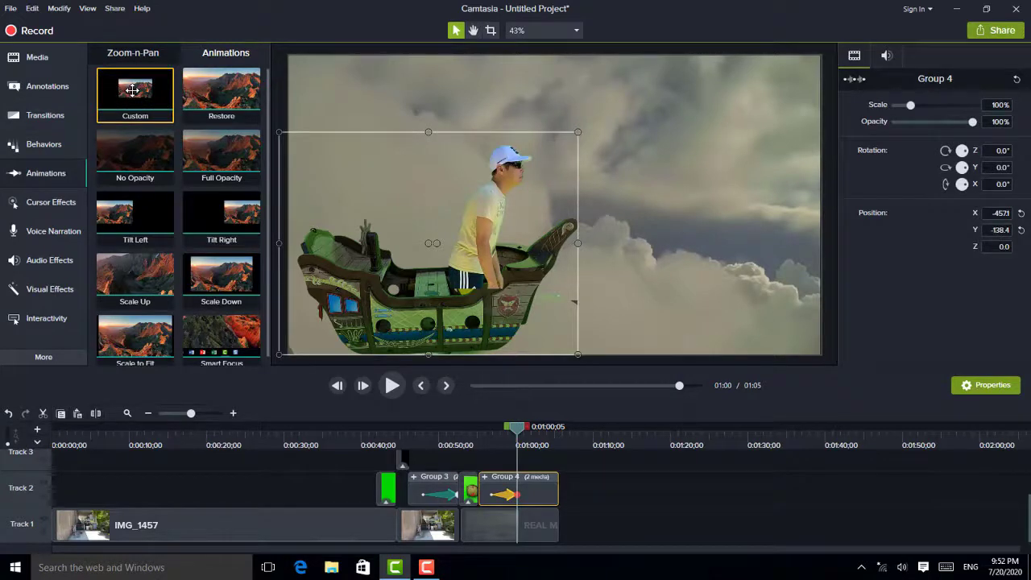
Add a second Custom animation that moves the group off the frame's right side to X 1,426.6, Y 138.4, extended to the clip's end.
{"action": "left_click_drag", "start_coordinate": [132, 89], "coordinate": [532, 490]}
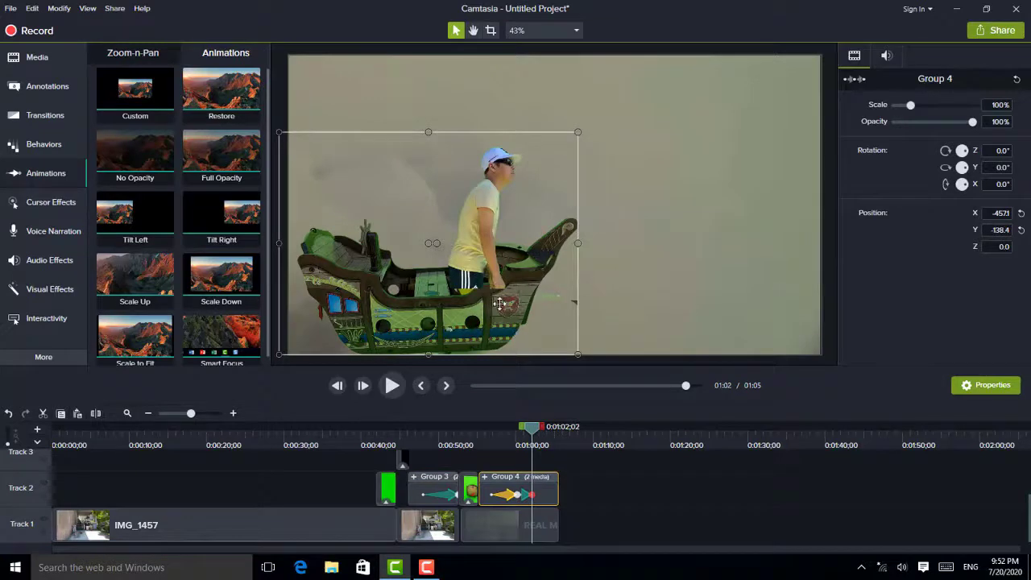
{"action": "left_click_drag", "start_coordinate": [500, 248], "coordinate": [882, 200]}
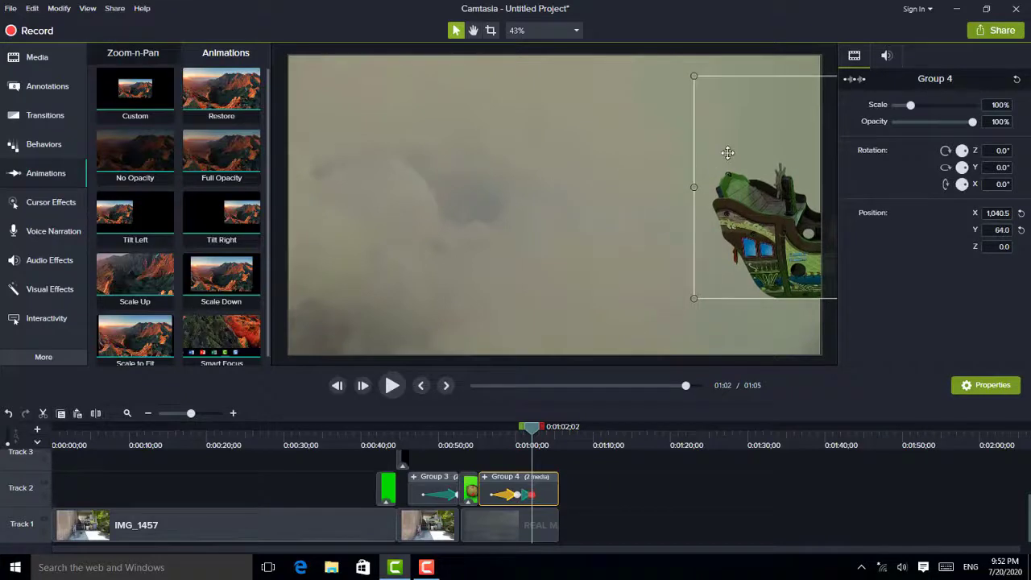
{"action": "left_click_drag", "start_coordinate": [744, 137], "coordinate": [775, 129]}
{"action": "left_click_drag", "start_coordinate": [822, 137], "coordinate": [836, 130]}
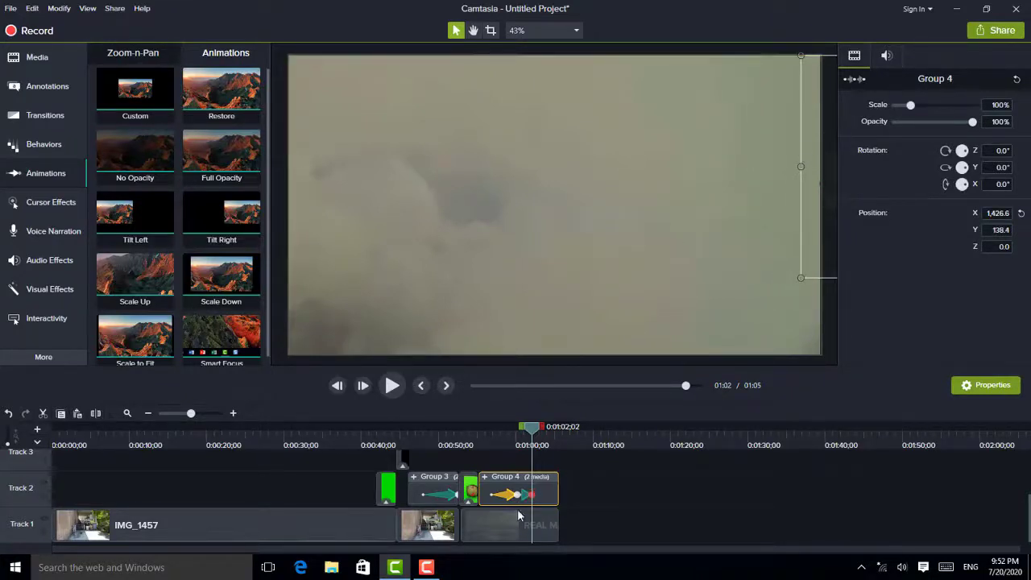
{"action": "left_click_drag", "start_coordinate": [532, 495], "coordinate": [566, 497]}
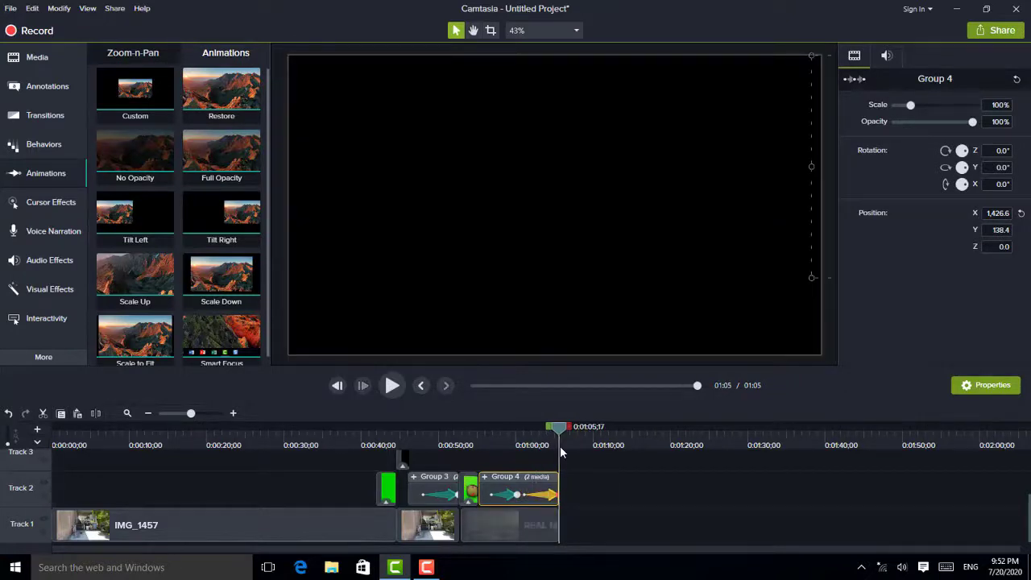
Play back the composite from 0:00:41;25 to review the effects.
{"action": "left_click_drag", "start_coordinate": [563, 433], "coordinate": [378, 475]}
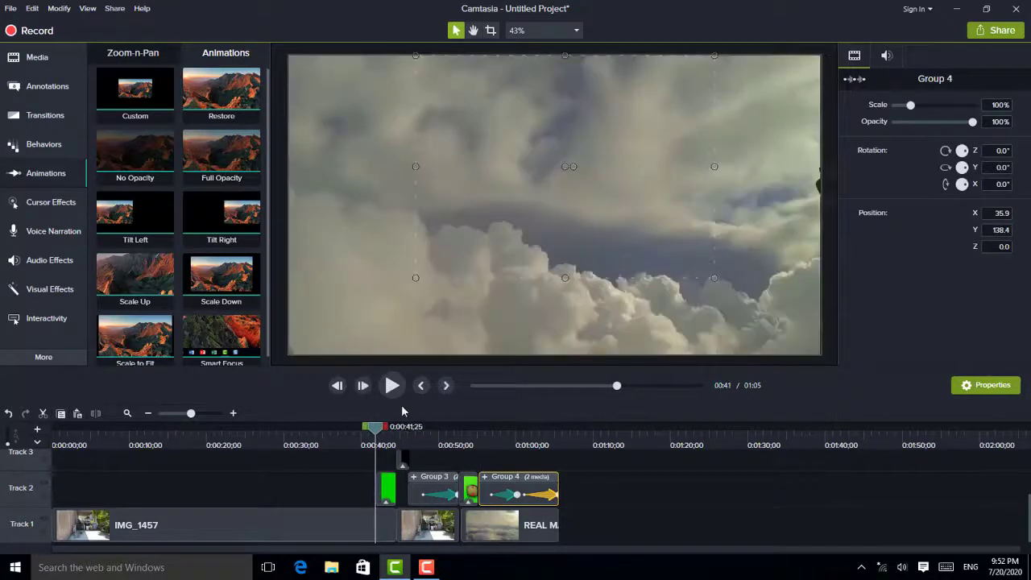
{"action": "left_click", "coordinate": [392, 387]}
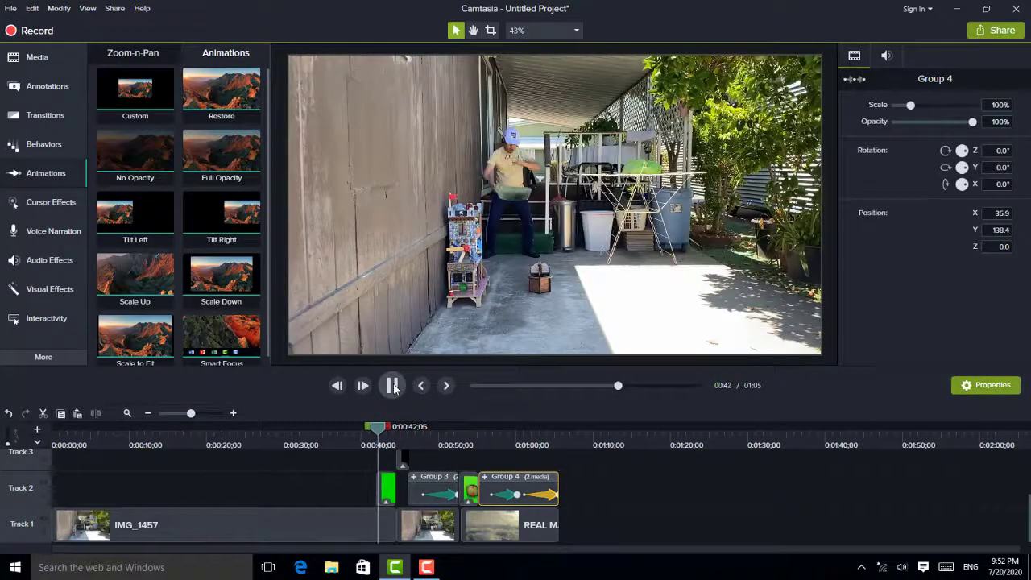